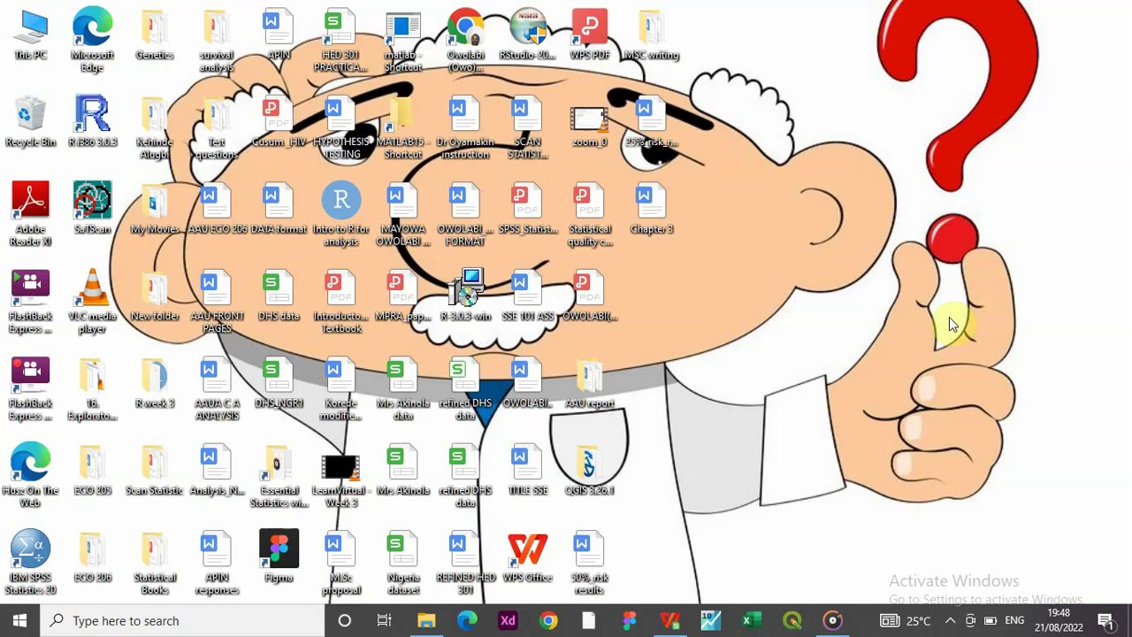
# Restore the Book1.xlsx window with the Age and ASDR data from the taskbar.
pyautogui.click(681, 618)
# Select the Age and ASDR table in A1:B7 and show the Insert tools.
pyautogui.click(609, 355)
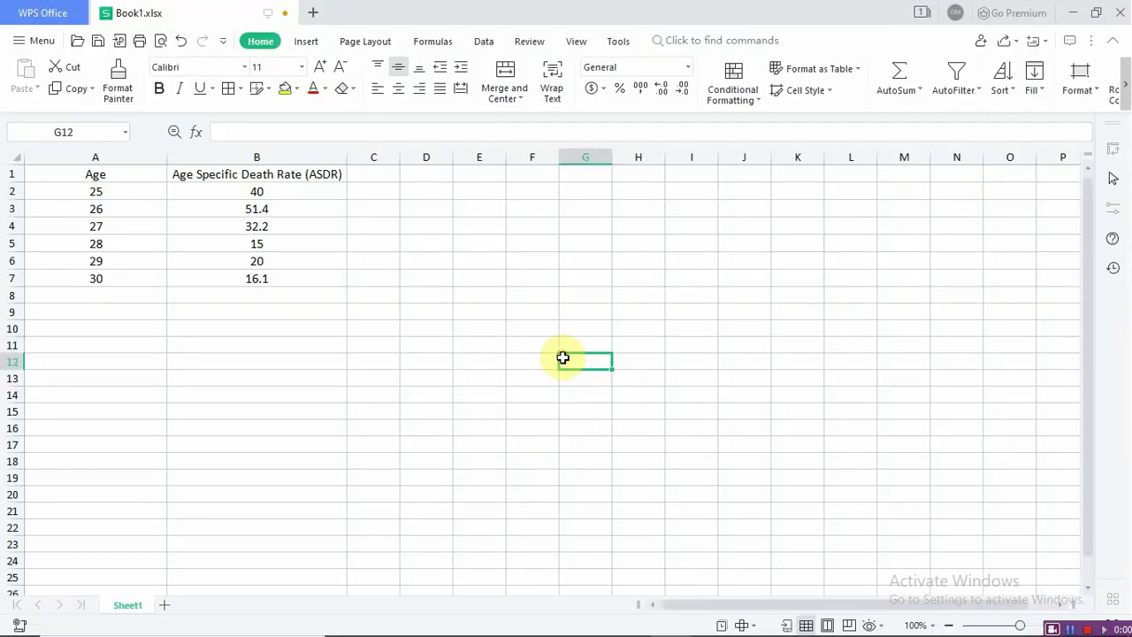
pyautogui.click(95, 174)
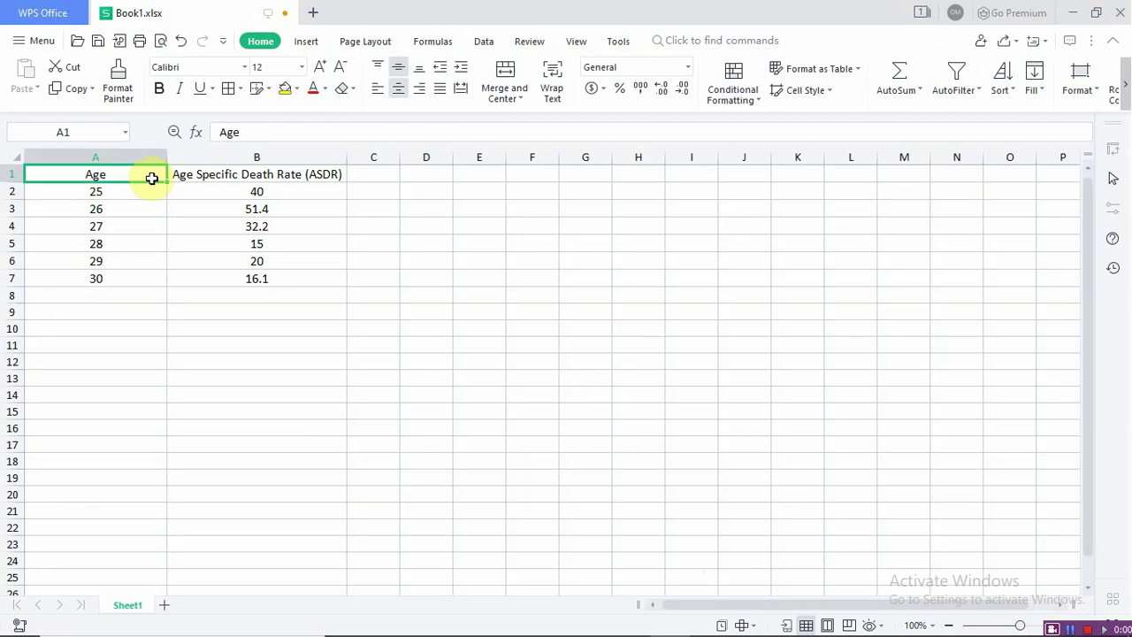
pyautogui.click(228, 177)
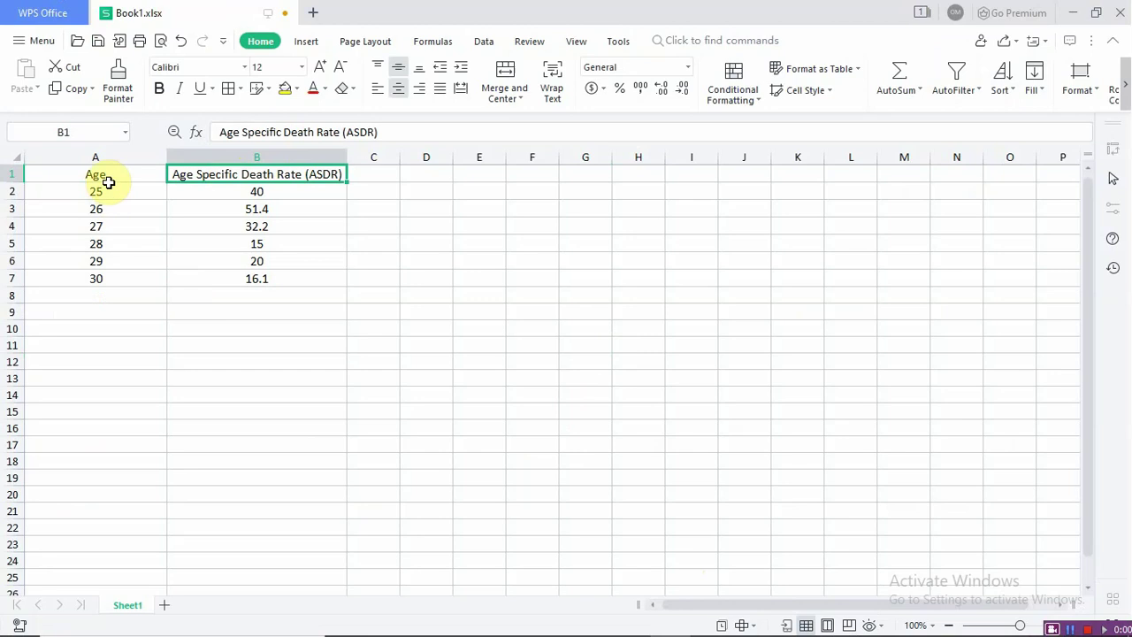
pyautogui.moveTo(94, 174)
pyautogui.mouseDown()
pyautogui.moveTo(163, 182)
pyautogui.moveTo(247, 276)
pyautogui.mouseUp()
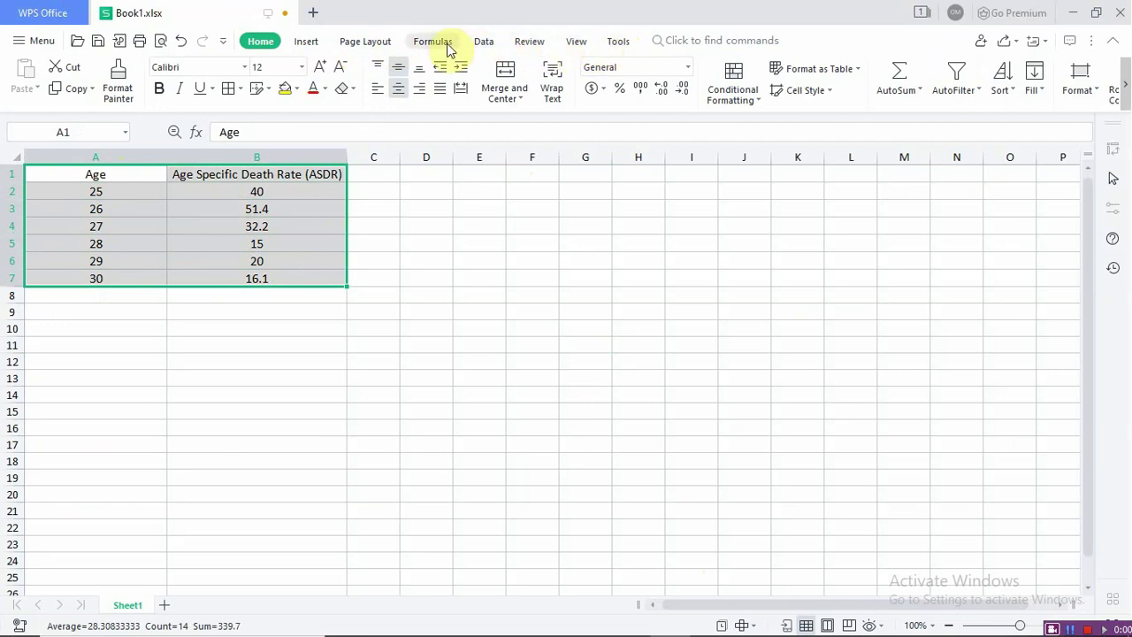
pyautogui.click(309, 44)
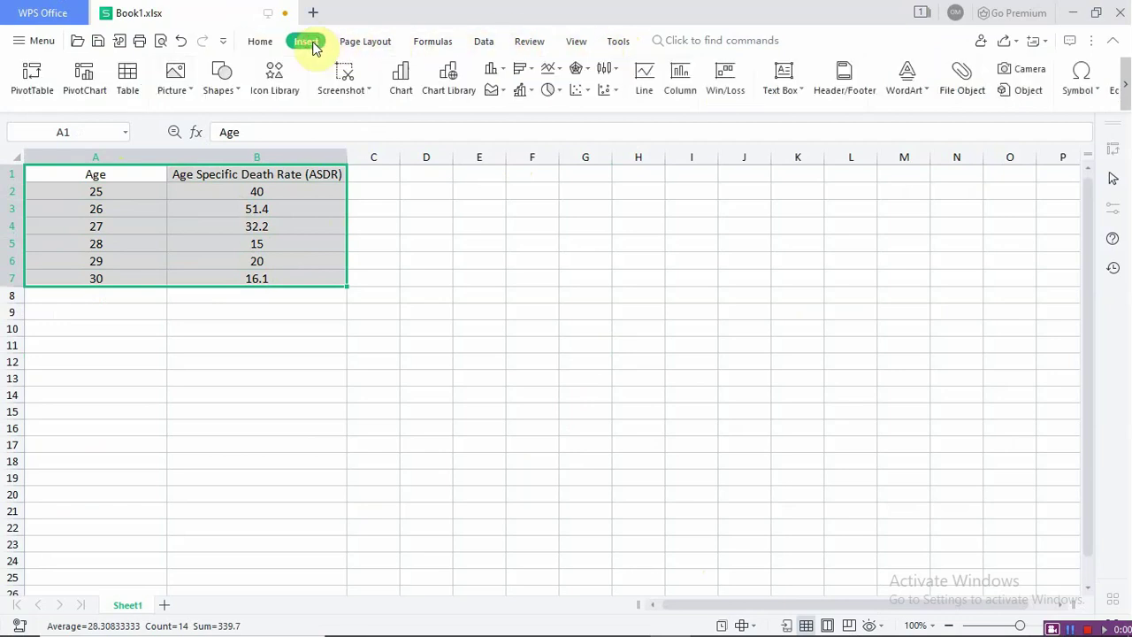
# Insert an X Y (Scatter) chart plotting the six Age values against ASDR.
pyautogui.click(403, 87)
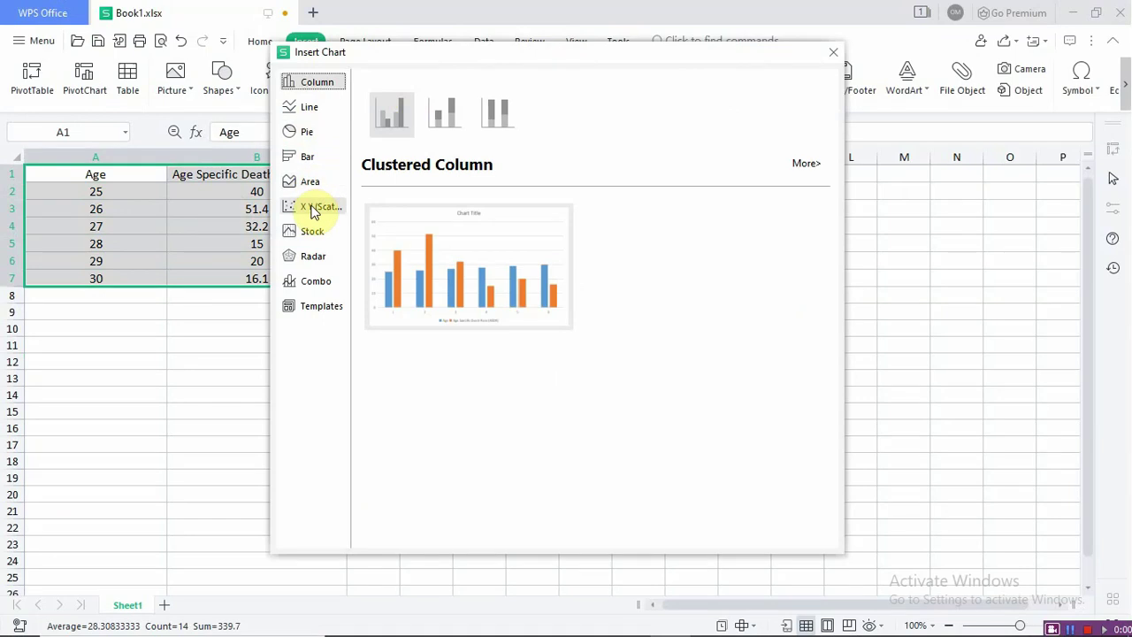
pyautogui.click(311, 210)
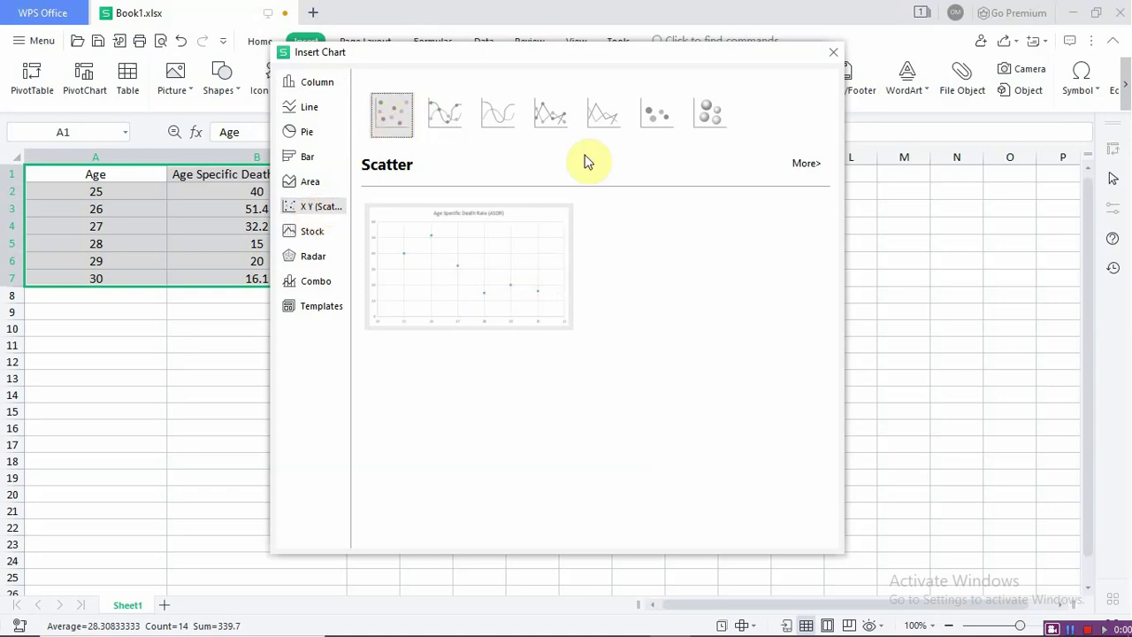
pyautogui.click(470, 263)
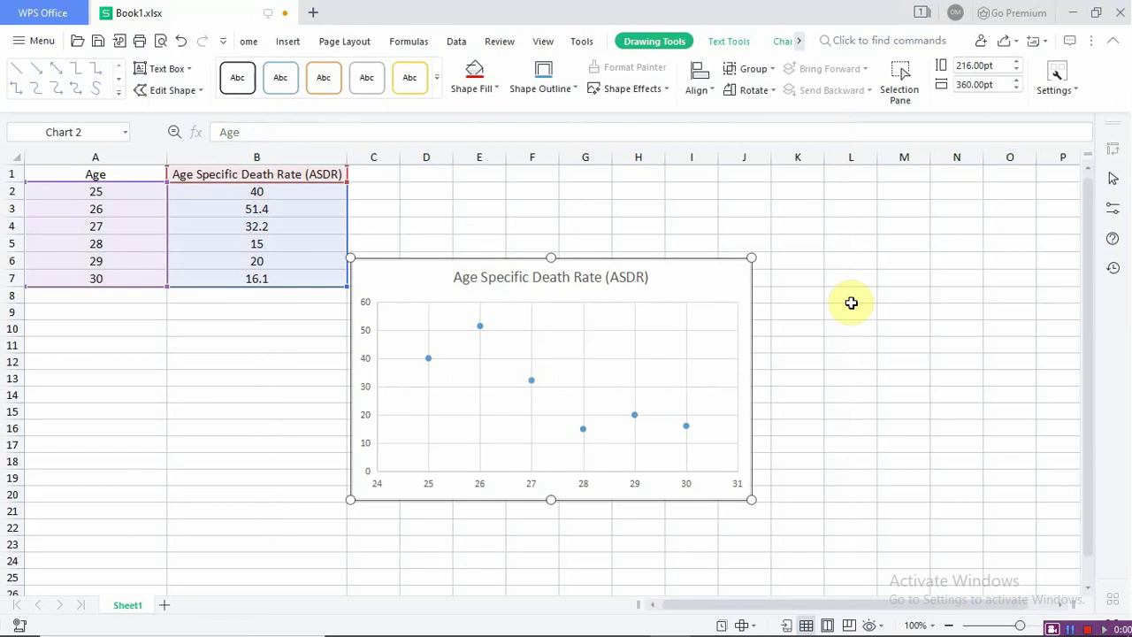
# Enlarge the scatter chart to about 475 by 291 pt beside the table.
pyautogui.moveTo(751, 258); pyautogui.dragTo(837, 205)
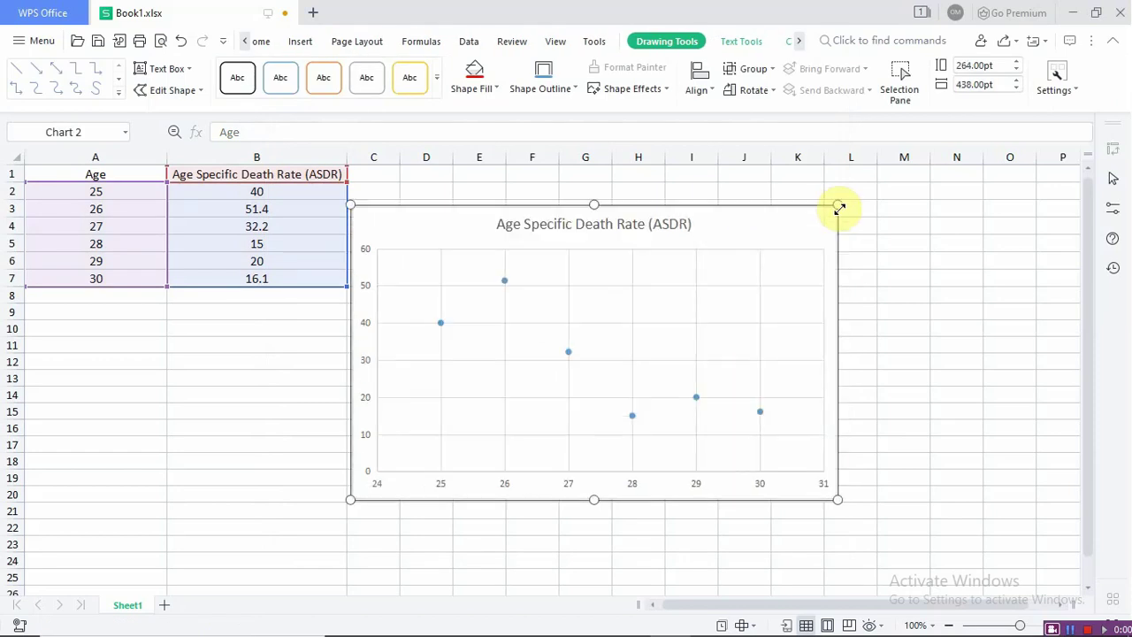
pyautogui.moveTo(350, 499); pyautogui.dragTo(308, 528)
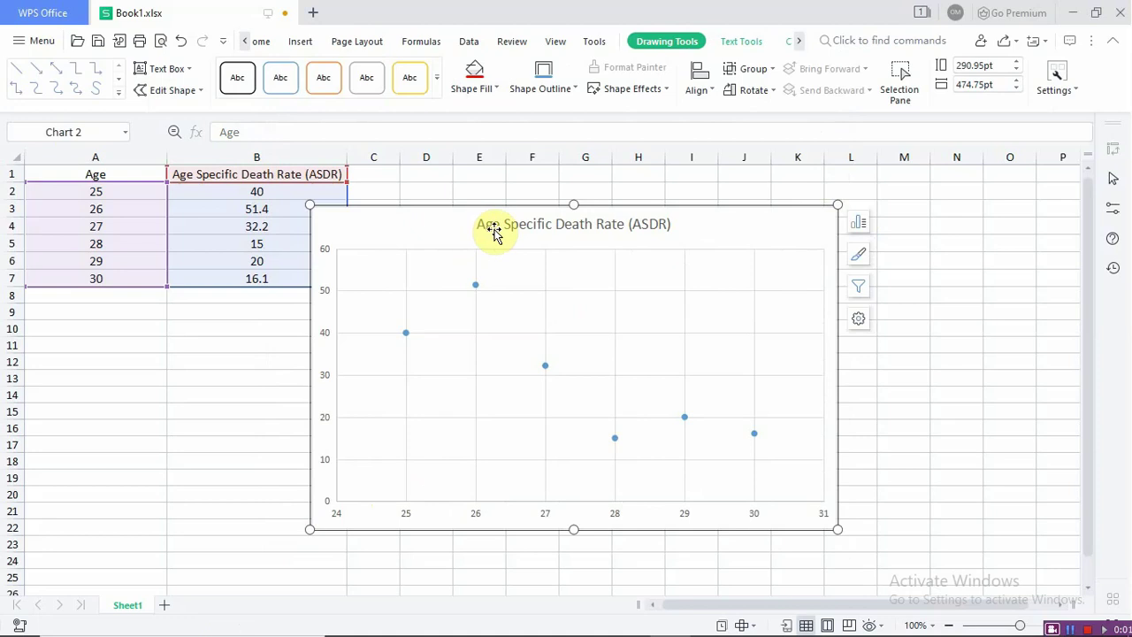
pyautogui.click(493, 230)
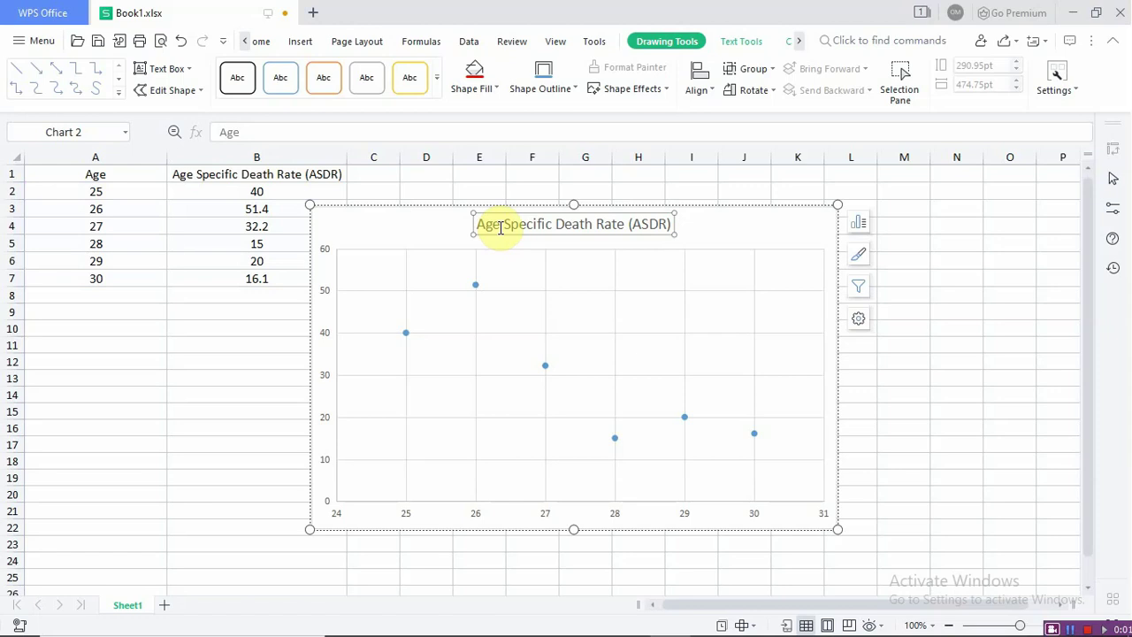
pyautogui.moveTo(472, 293)
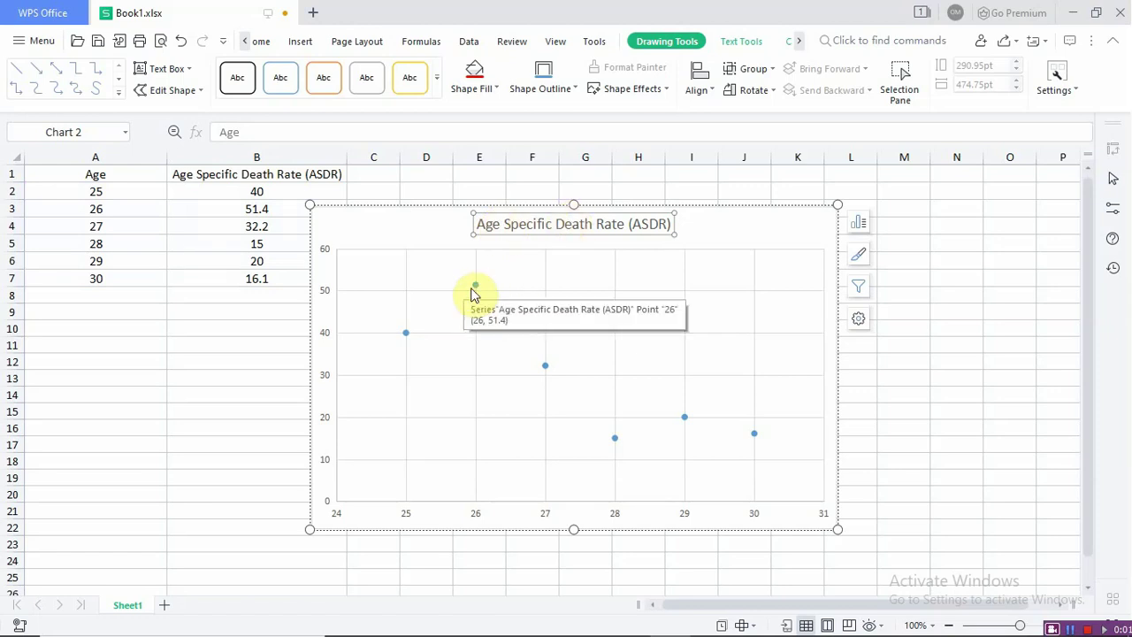
pyautogui.click(487, 255)
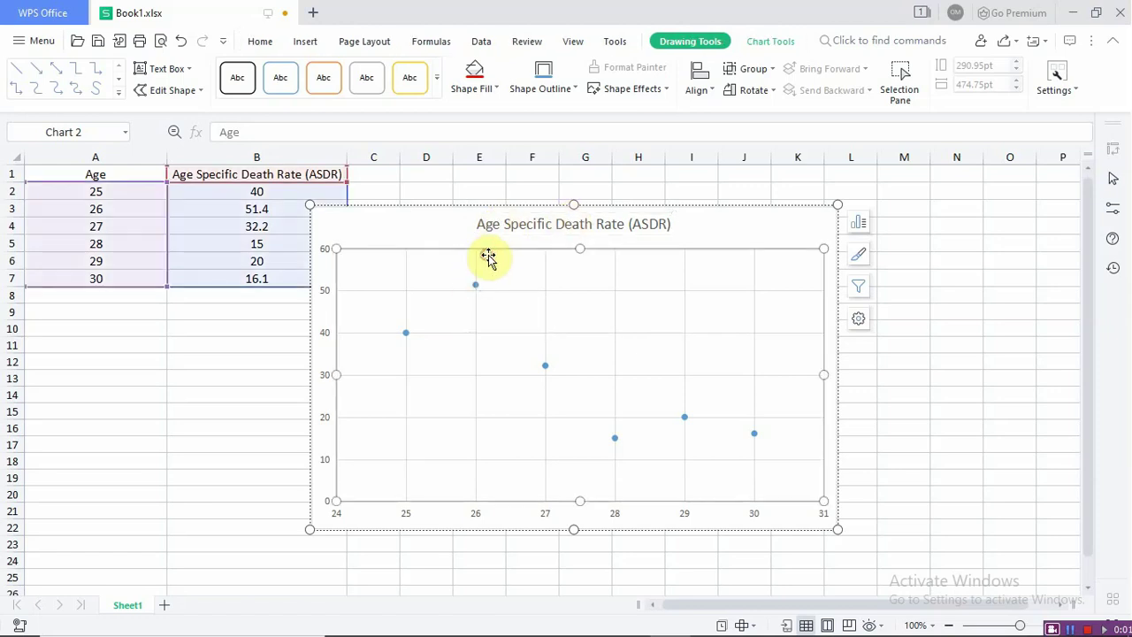
pyautogui.click(616, 285)
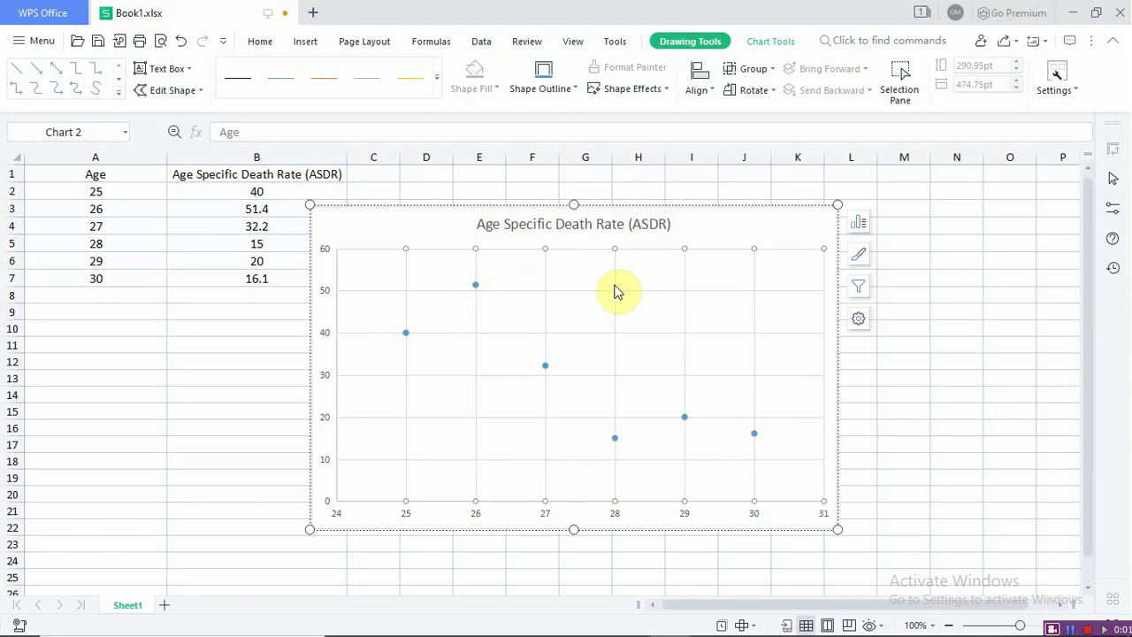
pyautogui.click(725, 227)
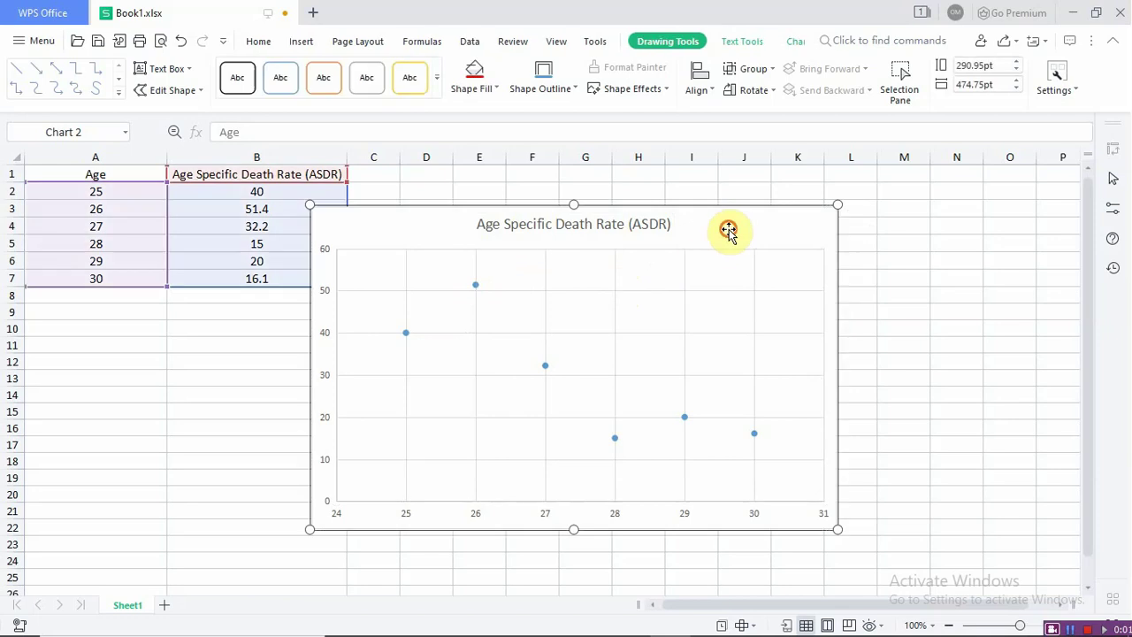
pyautogui.click(616, 287)
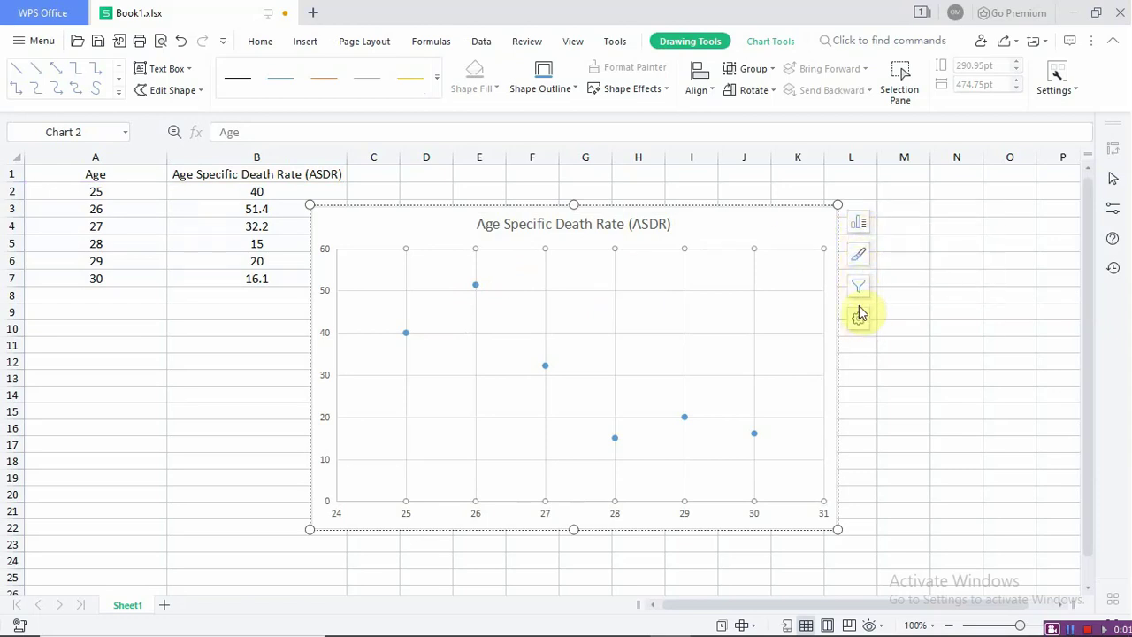
# Uncheck Gridlines in the Chart Elements panel so the chart has no gridlines.
pyautogui.click(863, 235)
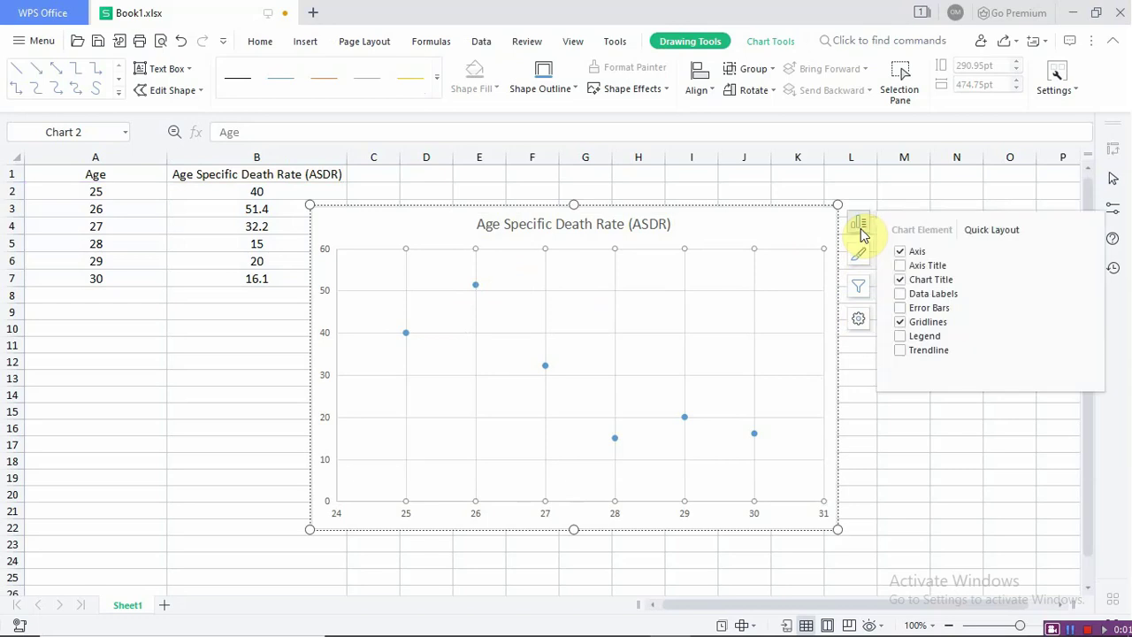
pyautogui.click(900, 323)
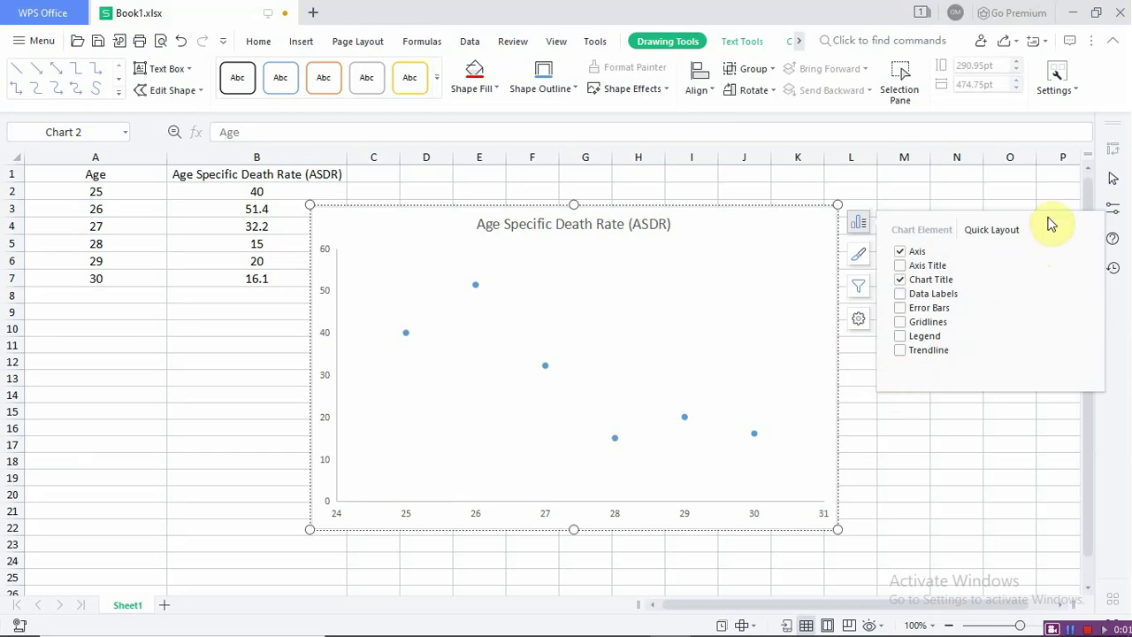
pyautogui.click(862, 226)
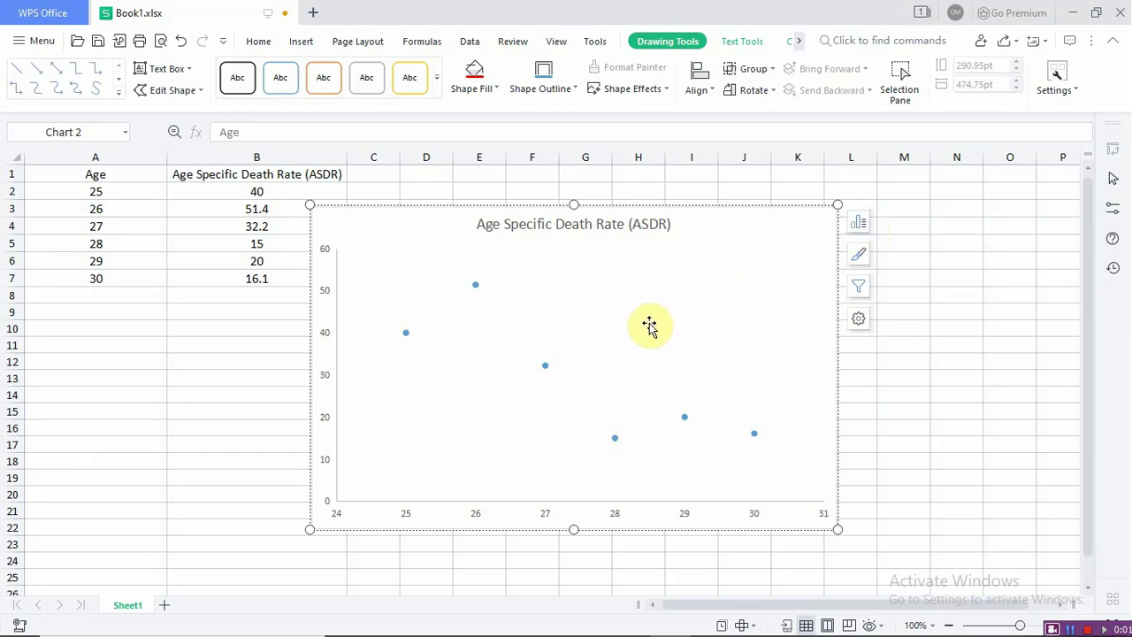
# Fill the ASDR scatter markers with solid blue.
pyautogui.click(405, 335)
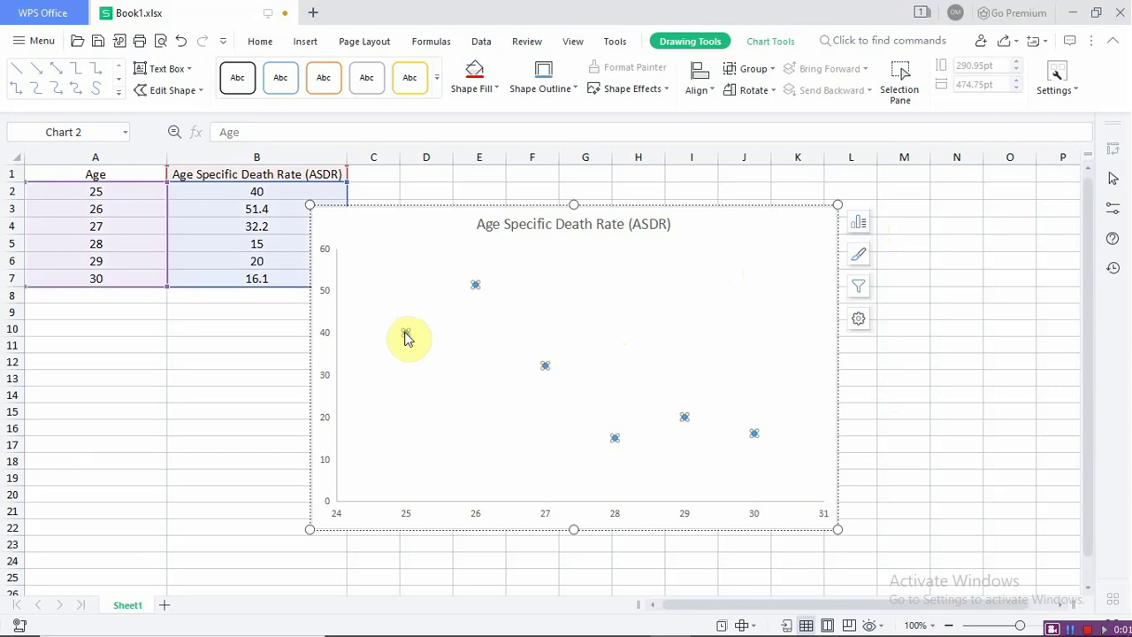
pyautogui.click(498, 89)
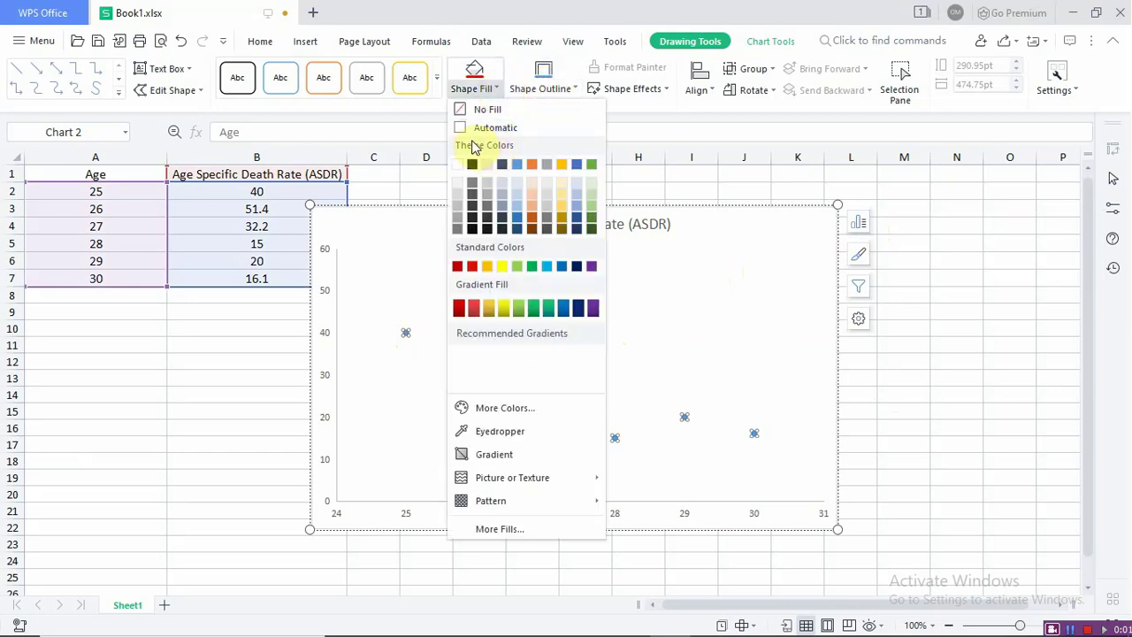
pyautogui.click(561, 271)
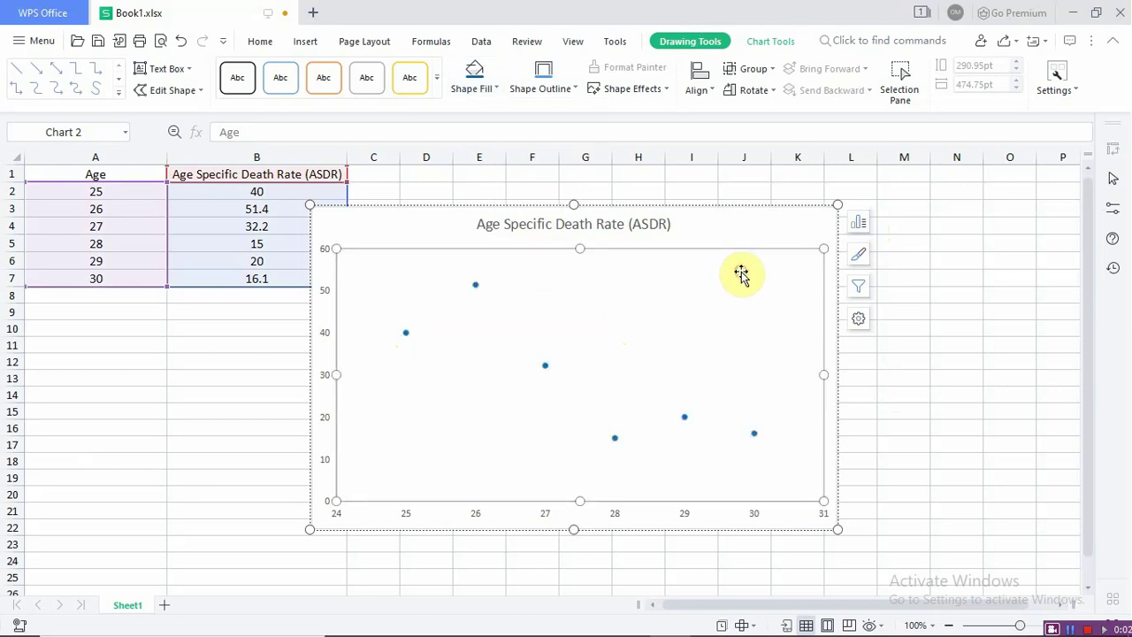
# Select the whole chart and bring up the chart area formatting options.
pyautogui.click(406, 334)
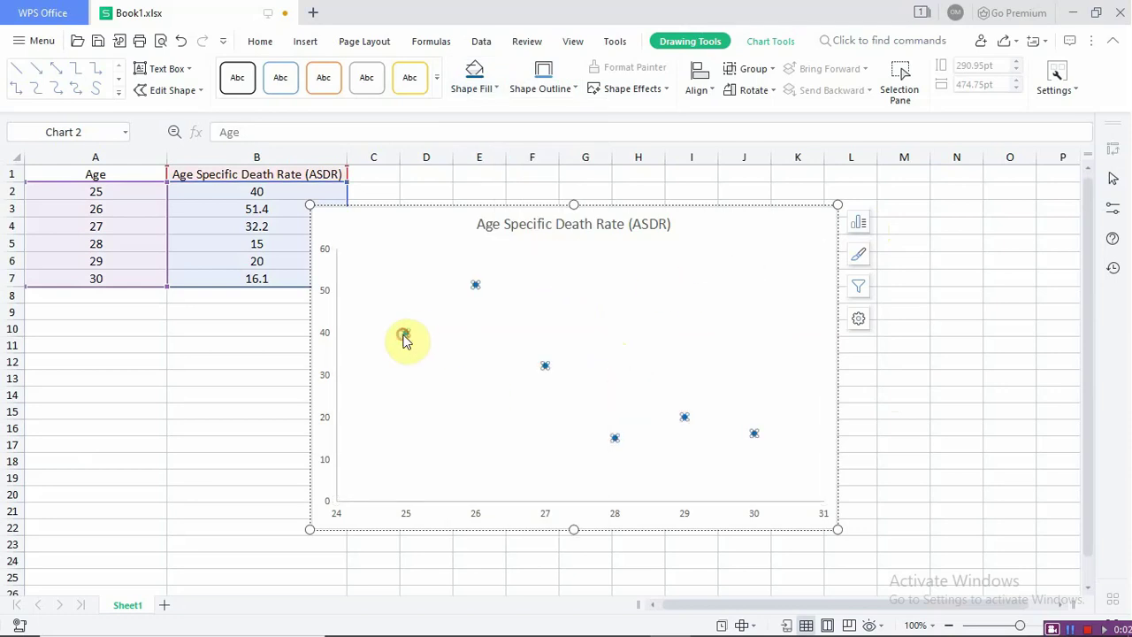
pyautogui.click(733, 240)
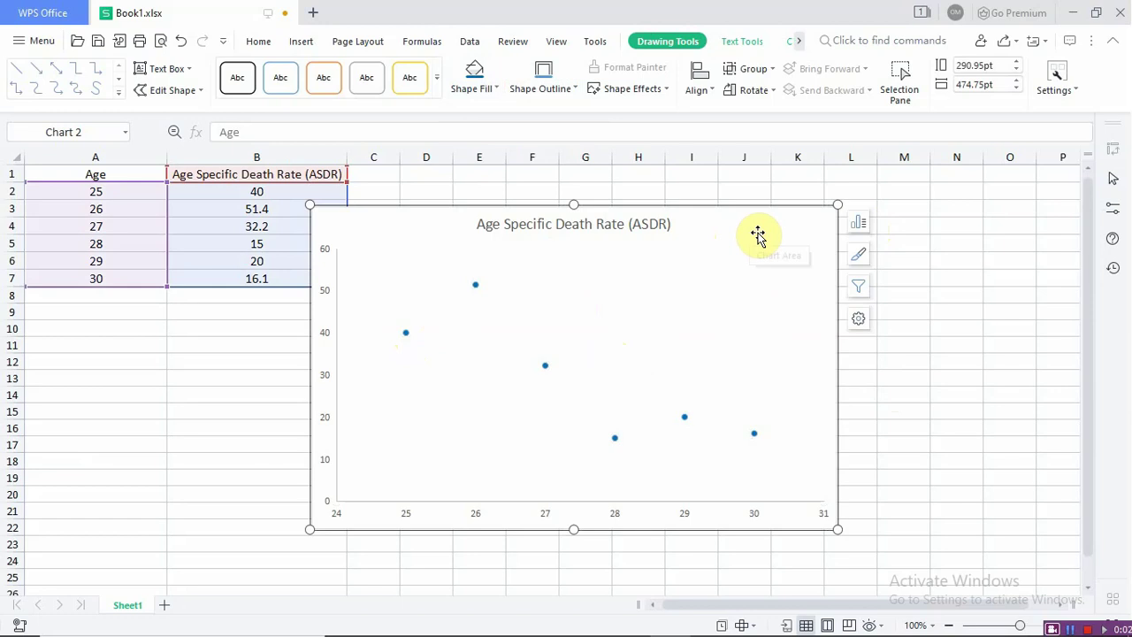
pyautogui.doubleClick(758, 234)
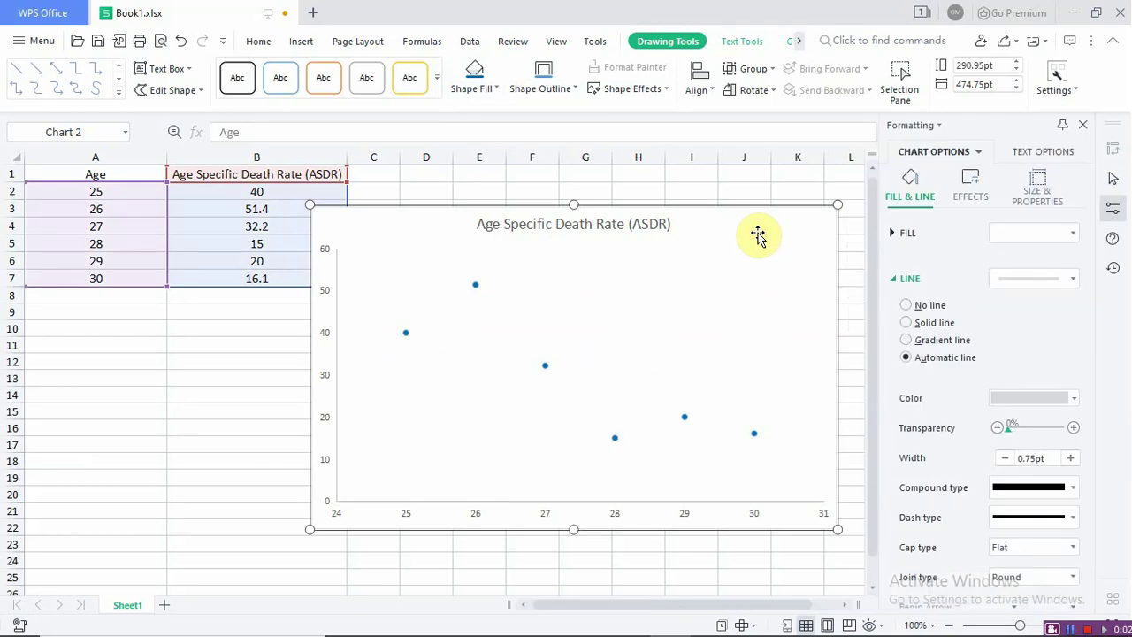
# Set the chart area border to No line.
pyautogui.click(1083, 126)
pyautogui.doubleClick(769, 246)
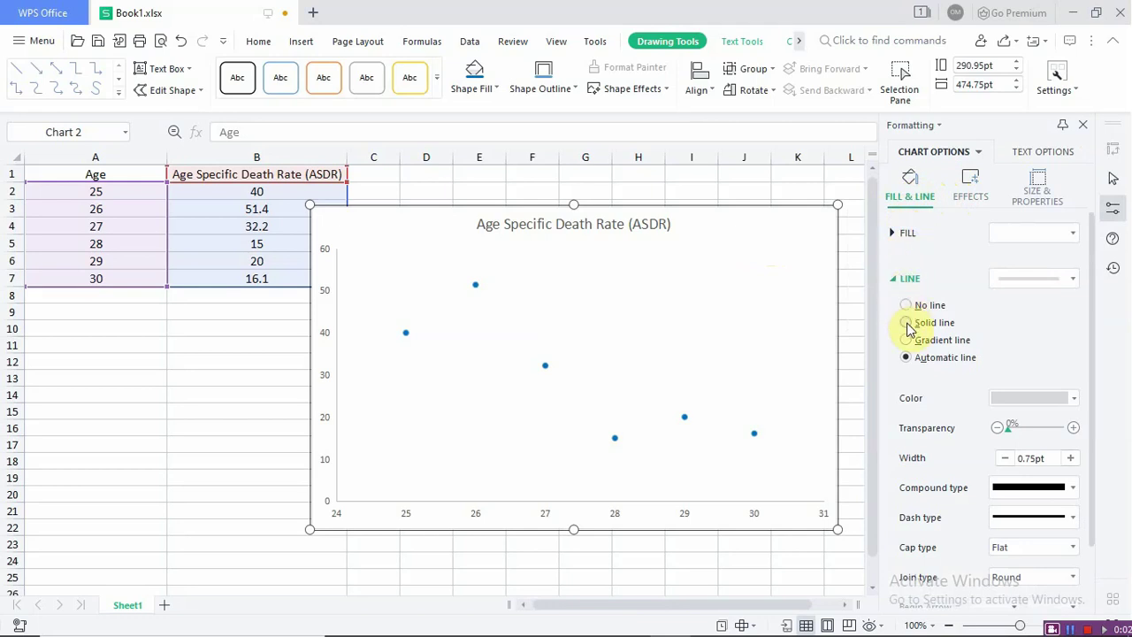
pyautogui.click(906, 323)
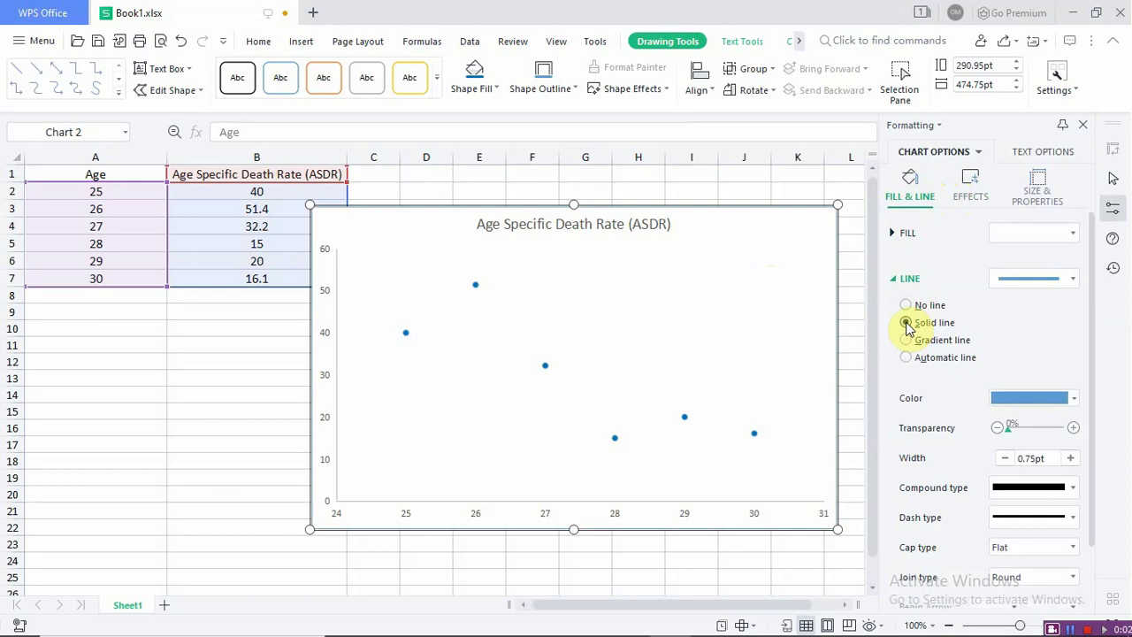
pyautogui.click(906, 305)
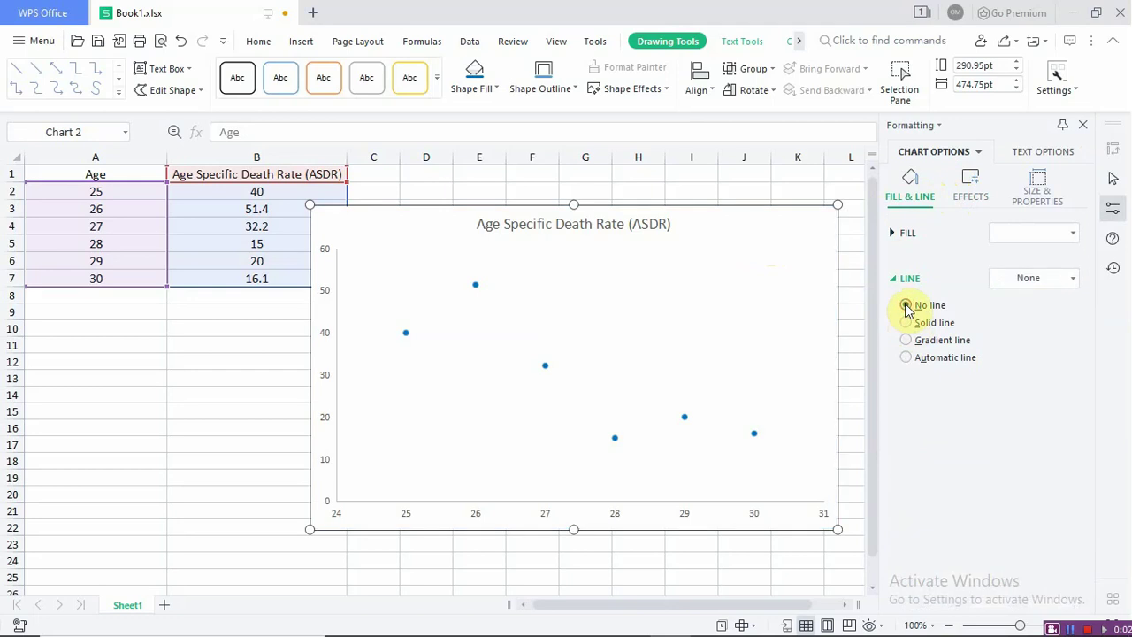
# Look through the Effects, Size and Properties, and Text Options settings, then close formatting.
pyautogui.click(971, 193)
pyautogui.click(1050, 189)
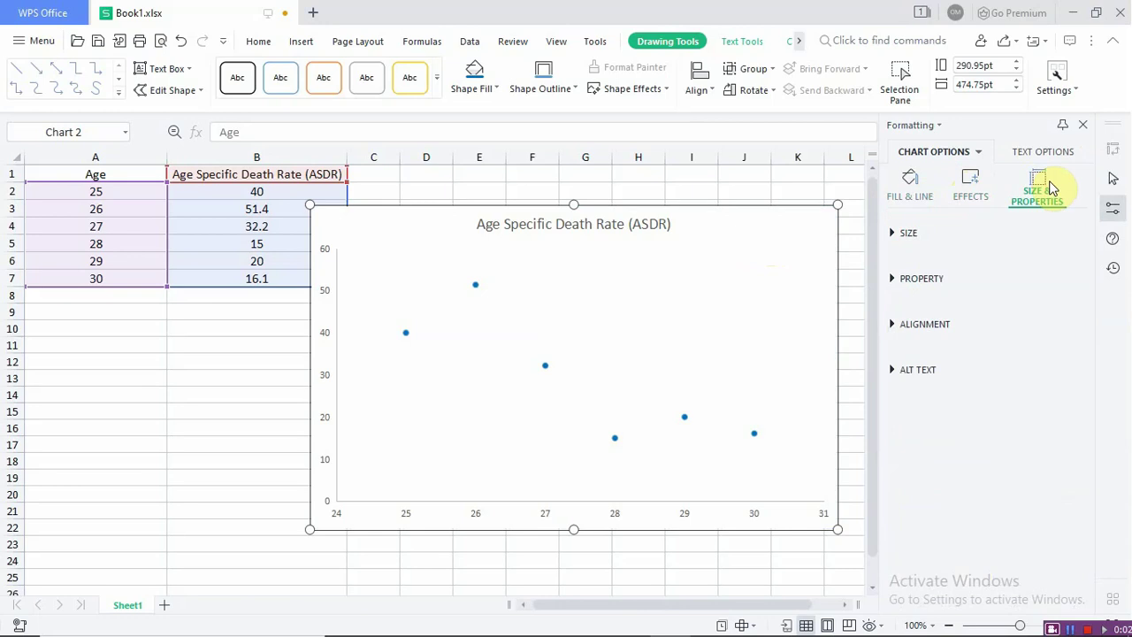
pyautogui.click(1036, 157)
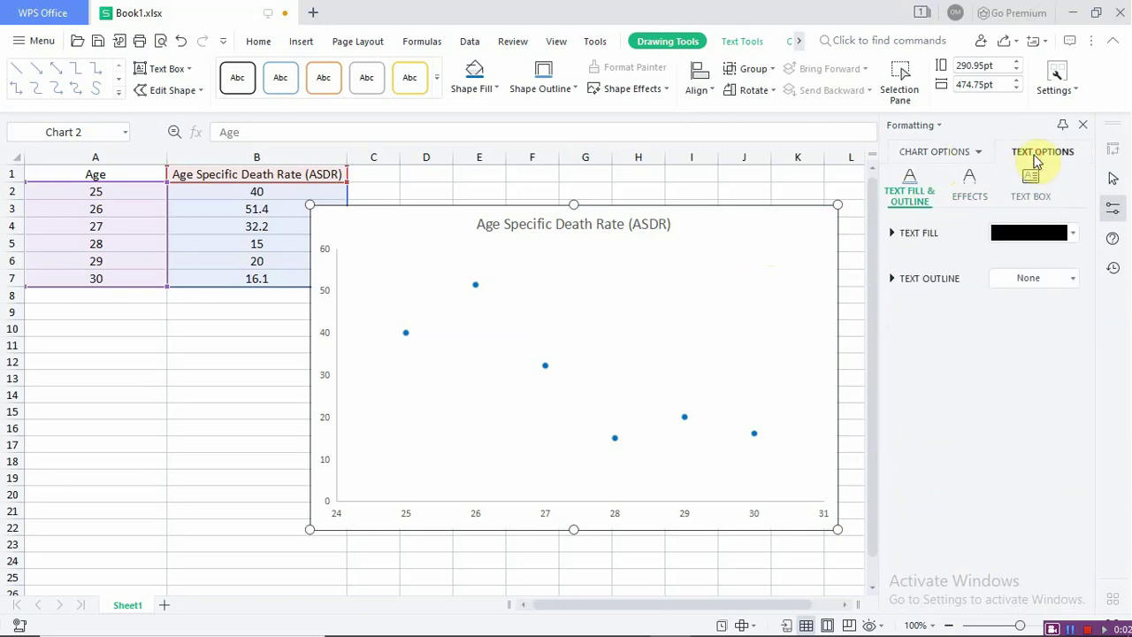
pyautogui.click(1082, 125)
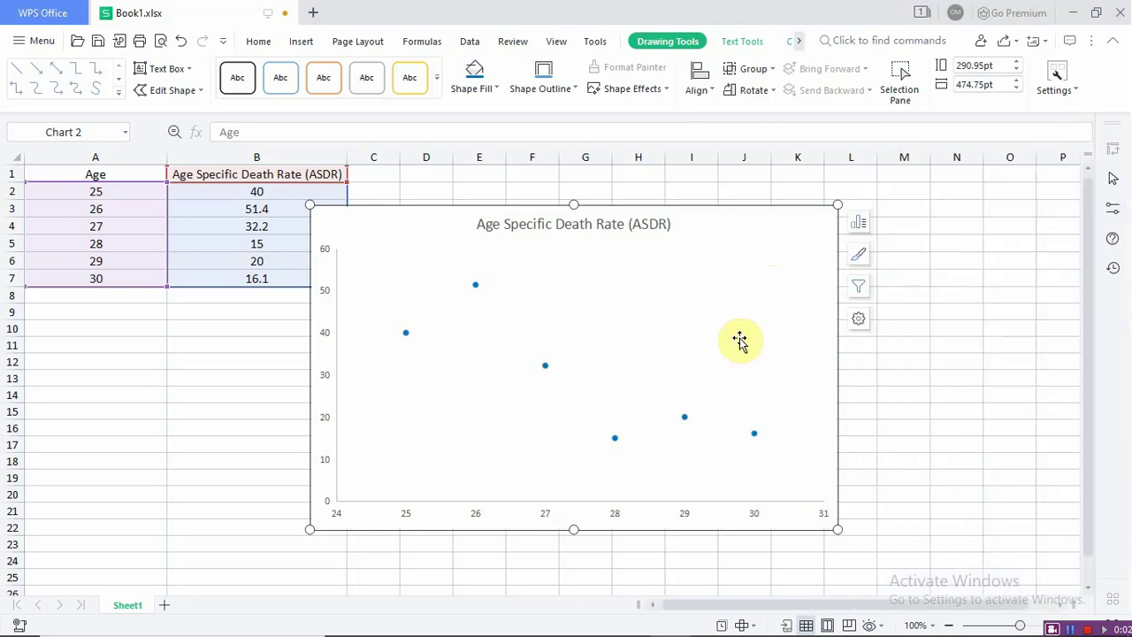
# Select the ASDR series and its data points at ages 29 and 25.
pyautogui.click(686, 419)
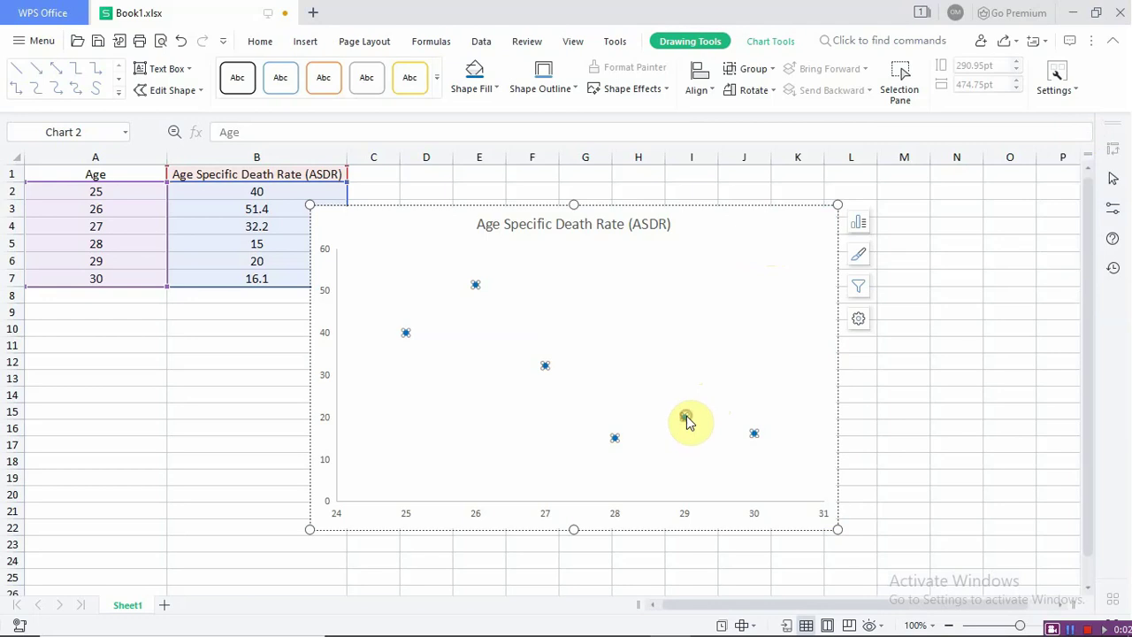
pyautogui.click(687, 420)
pyautogui.click(405, 333)
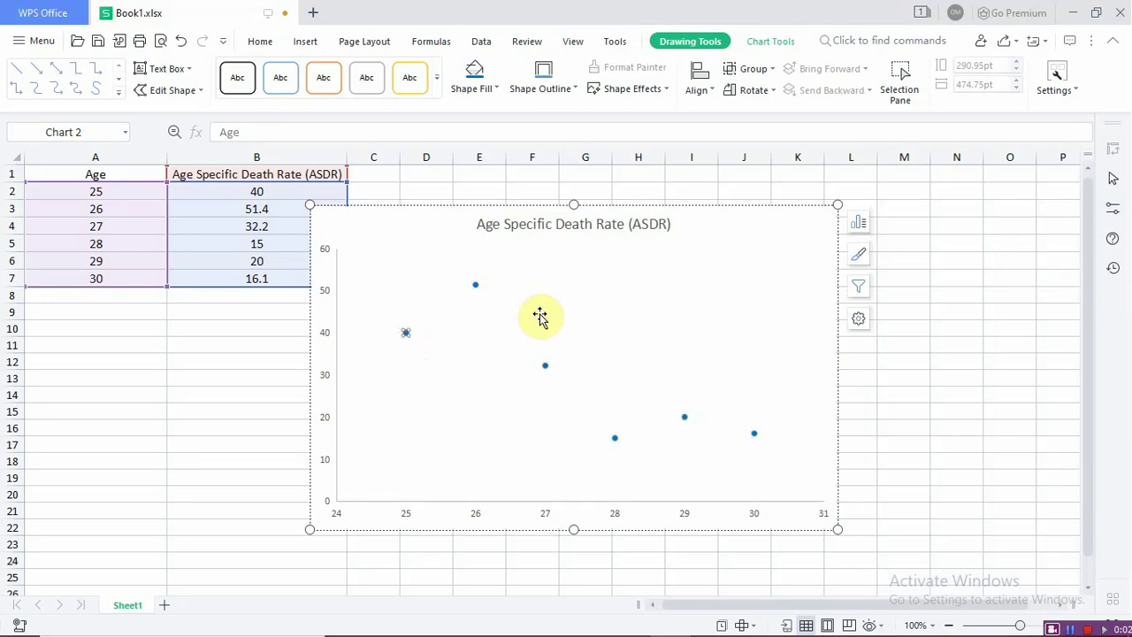
# Set the plot area border to No line, then bring up the ASDR series formatting options.
pyautogui.doubleClick(592, 307)
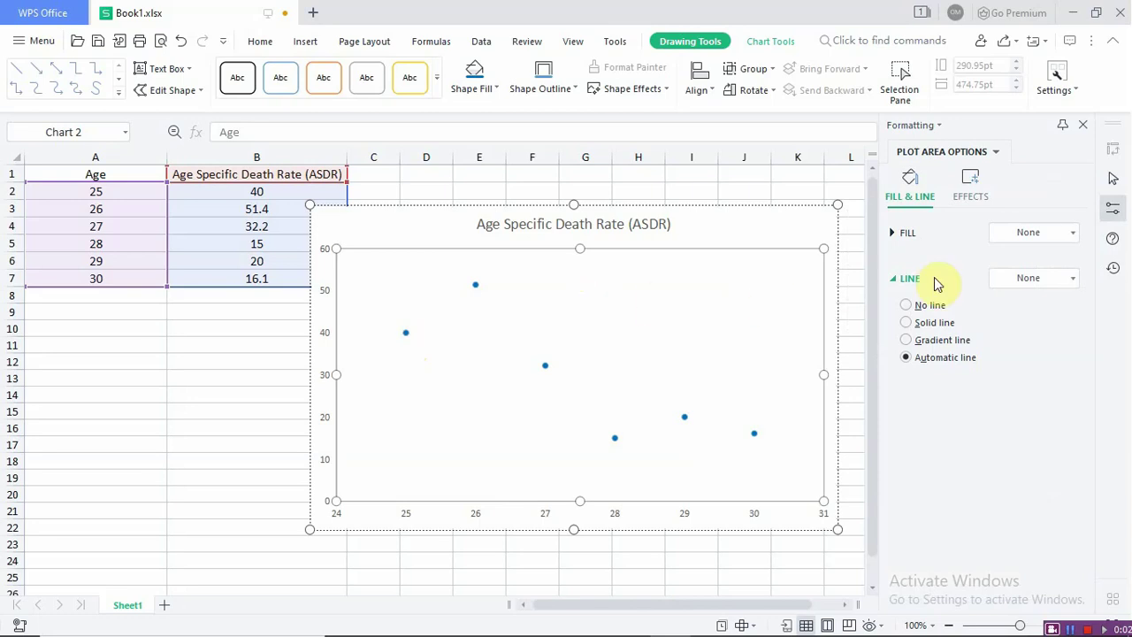
pyautogui.click(907, 322)
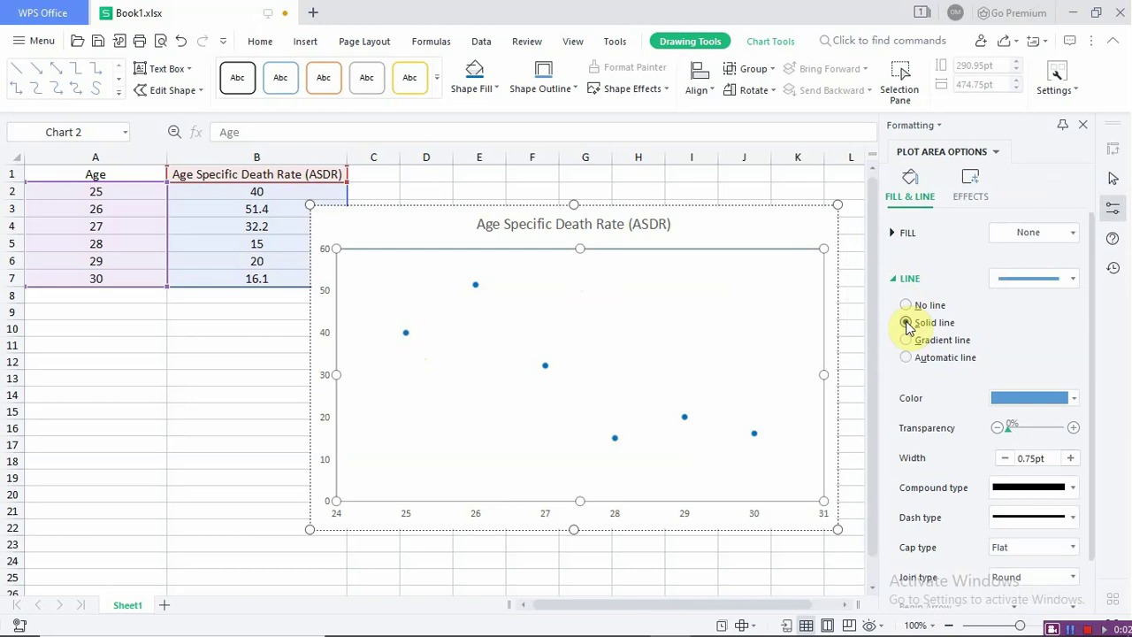
pyautogui.click(905, 305)
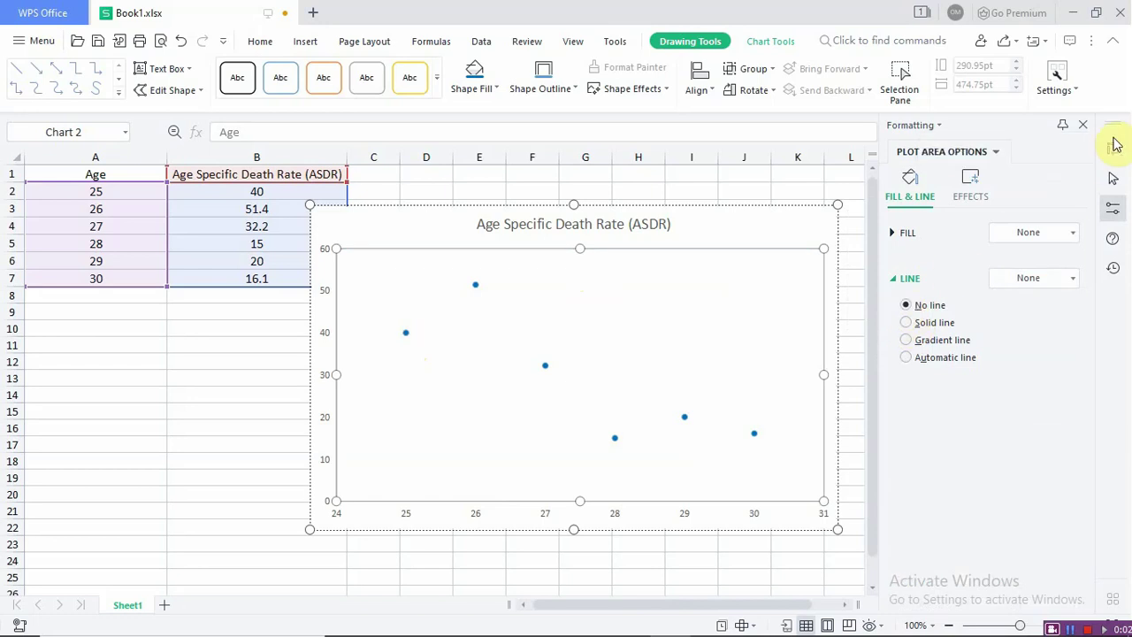
pyautogui.click(1084, 128)
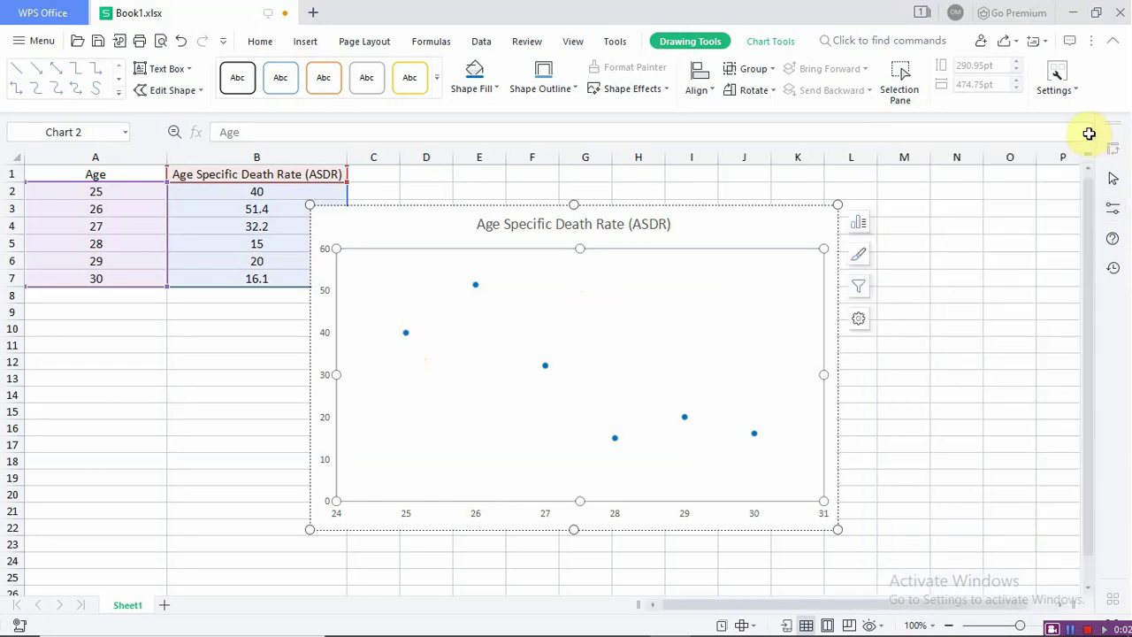
pyautogui.doubleClick(407, 339)
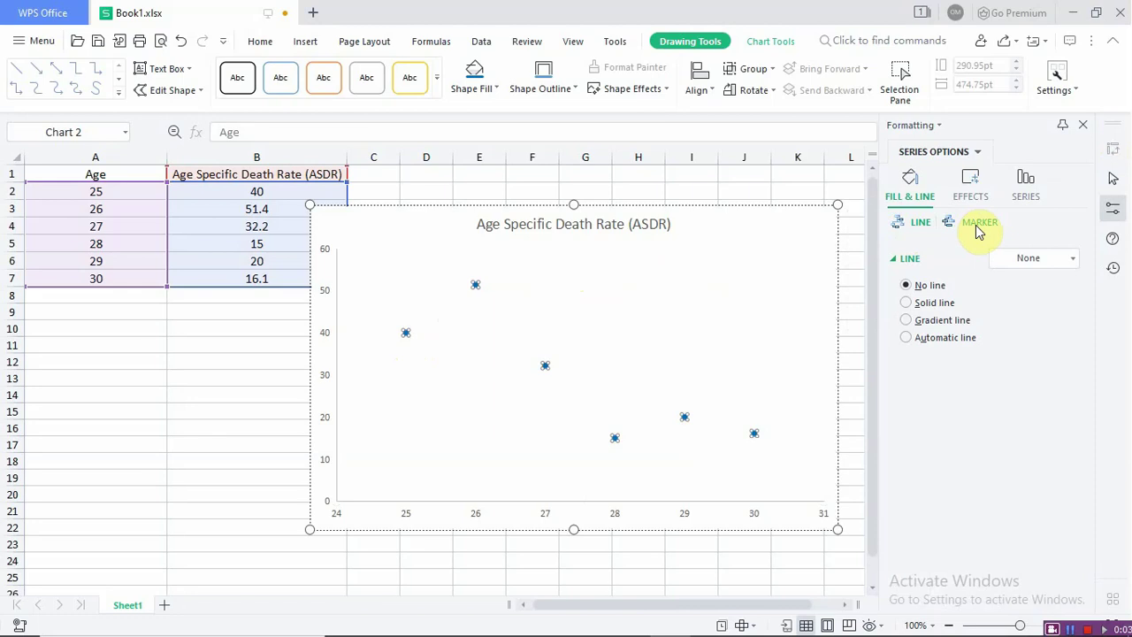
# Connect the ASDR points with a solid standard-red line.
pyautogui.click(905, 303)
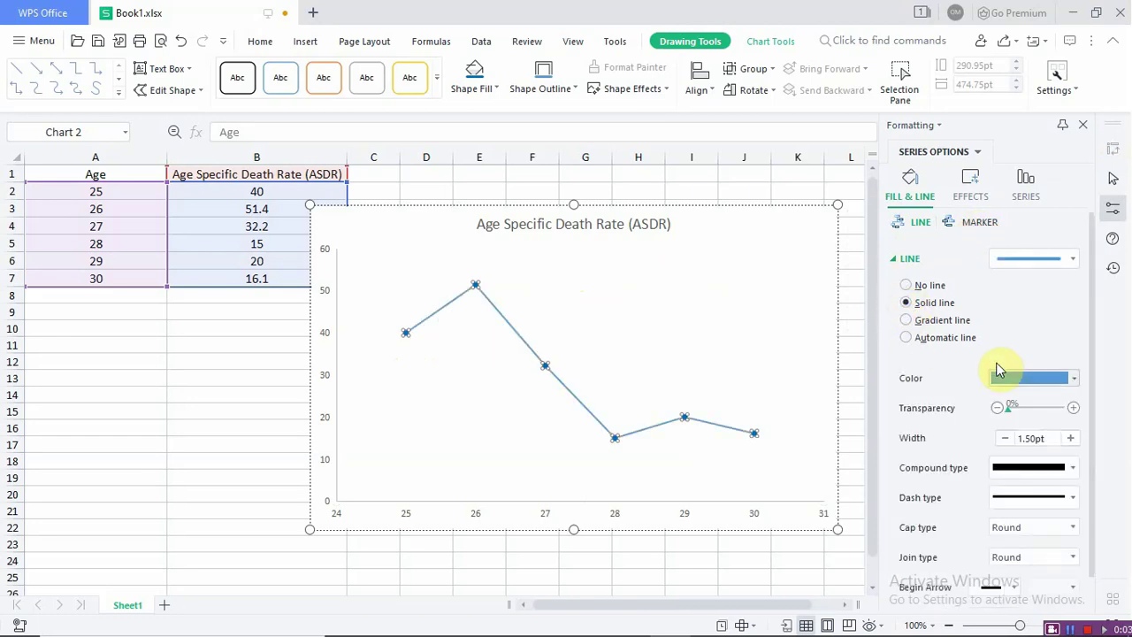
pyautogui.click(1074, 378)
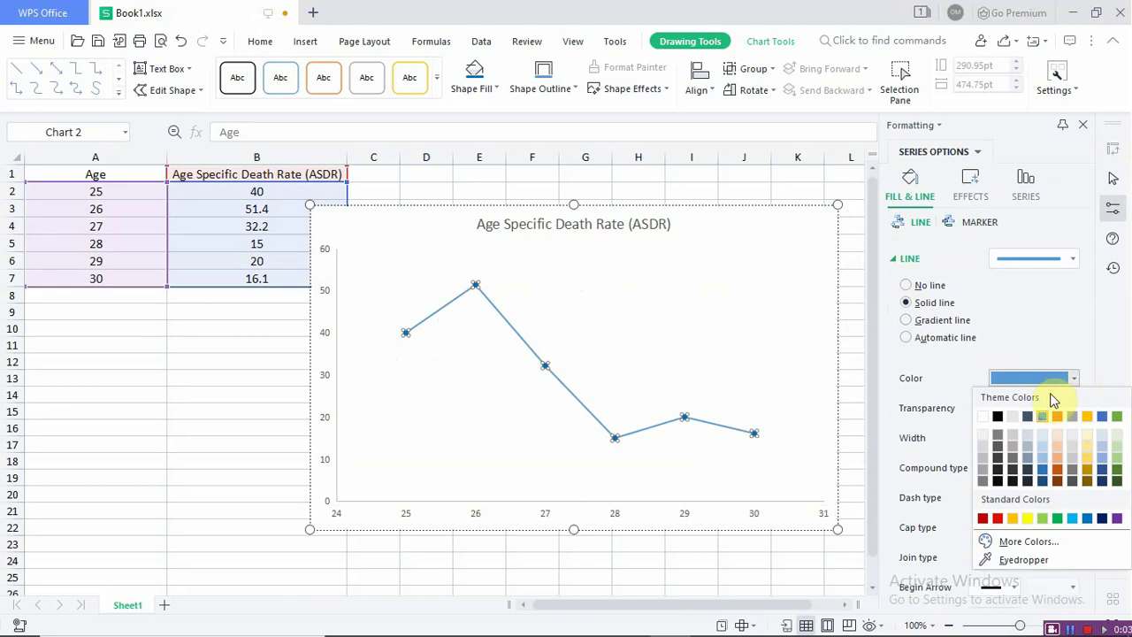
pyautogui.click(997, 519)
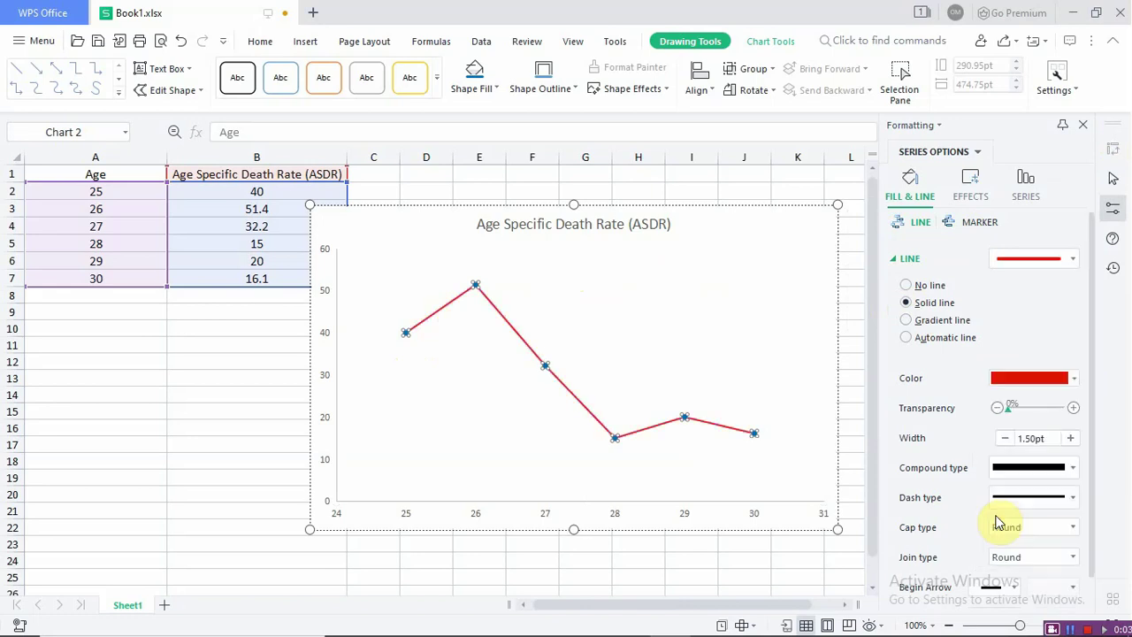
pyautogui.click(771, 327)
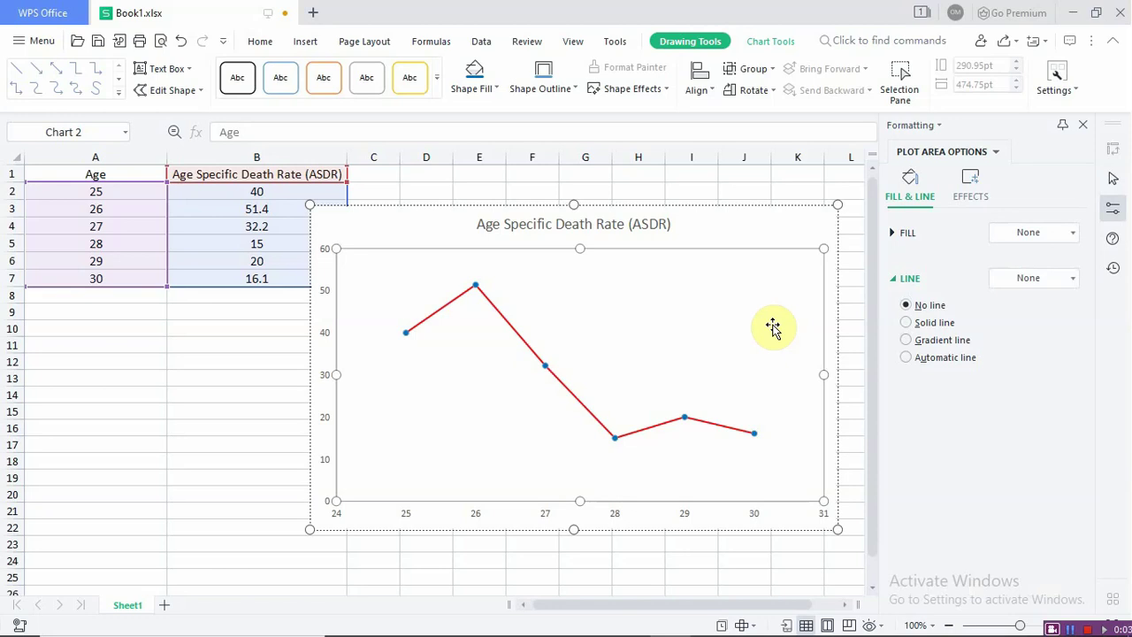
pyautogui.click(813, 228)
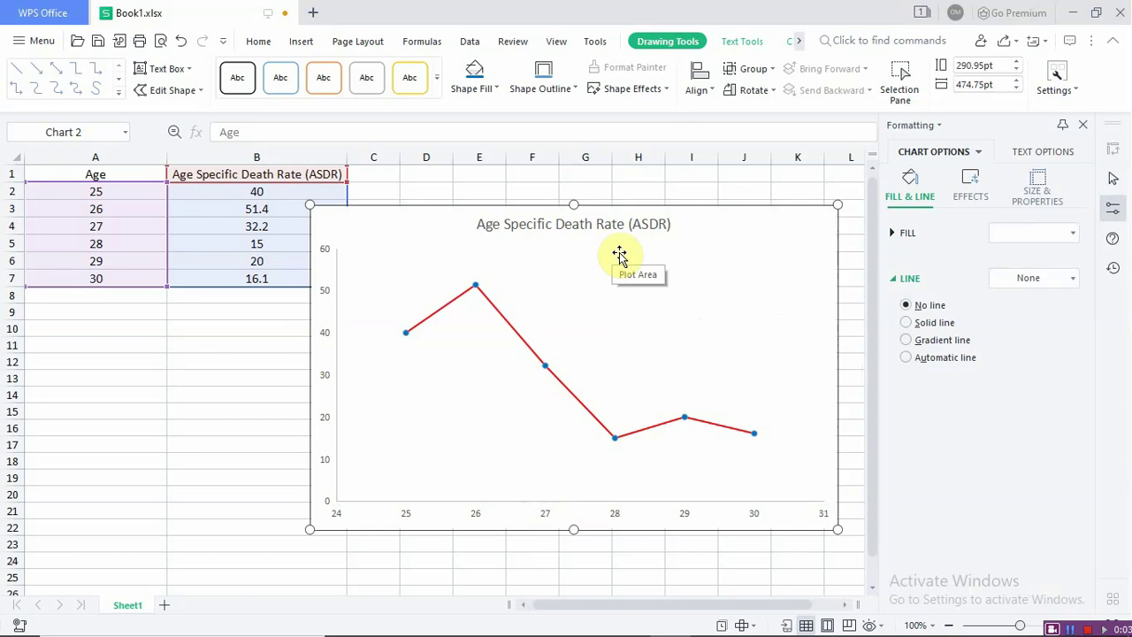
# Prefix the chart title with 'A Plot Showing Age of Persons And Their', capitalising each word.
pyautogui.click(476, 224)
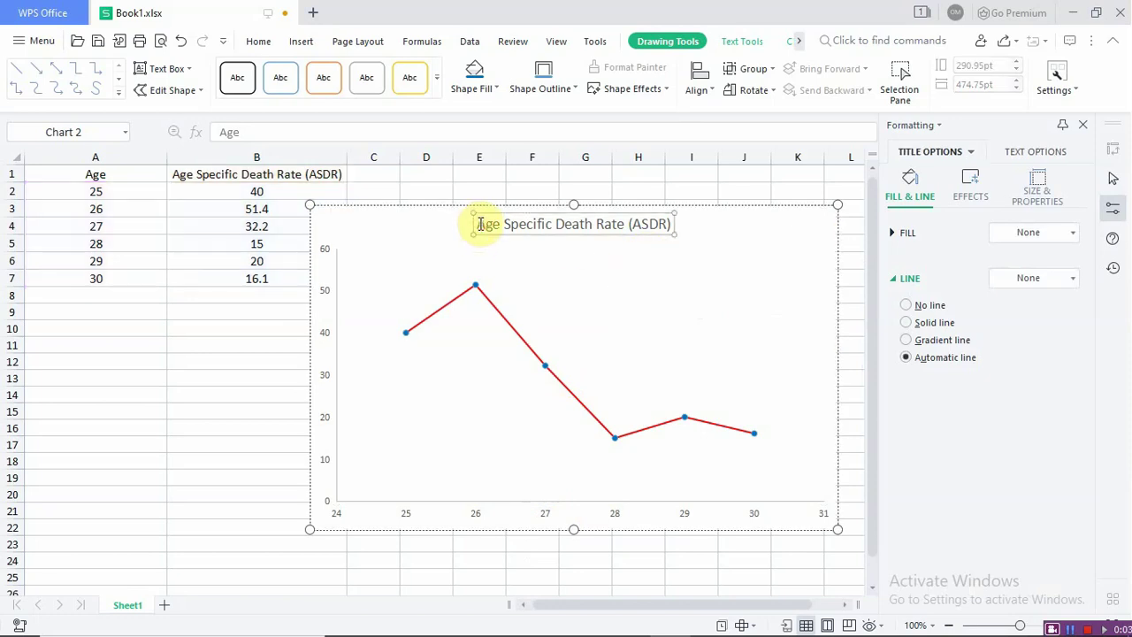
pyautogui.write('A')
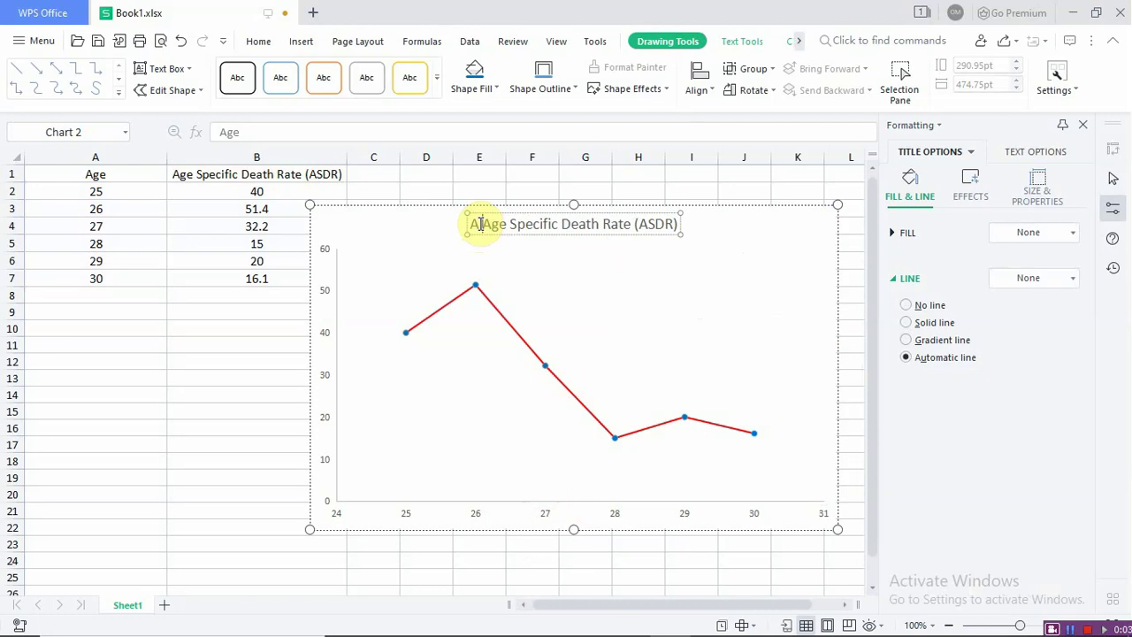
pyautogui.write(' Plot s')
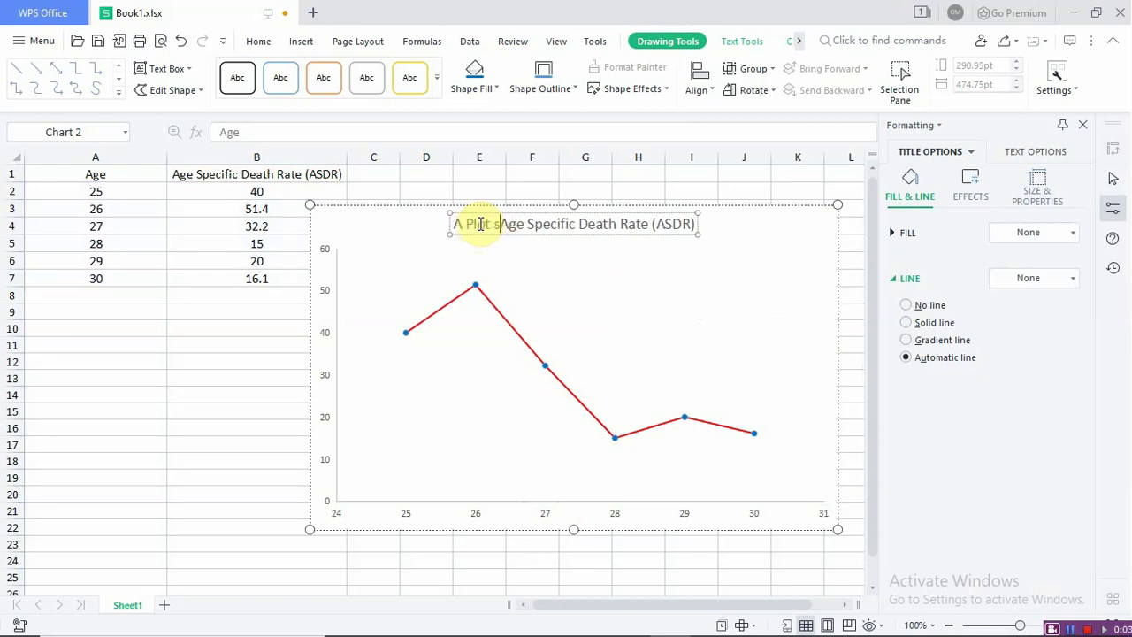
pyautogui.write('howing ')
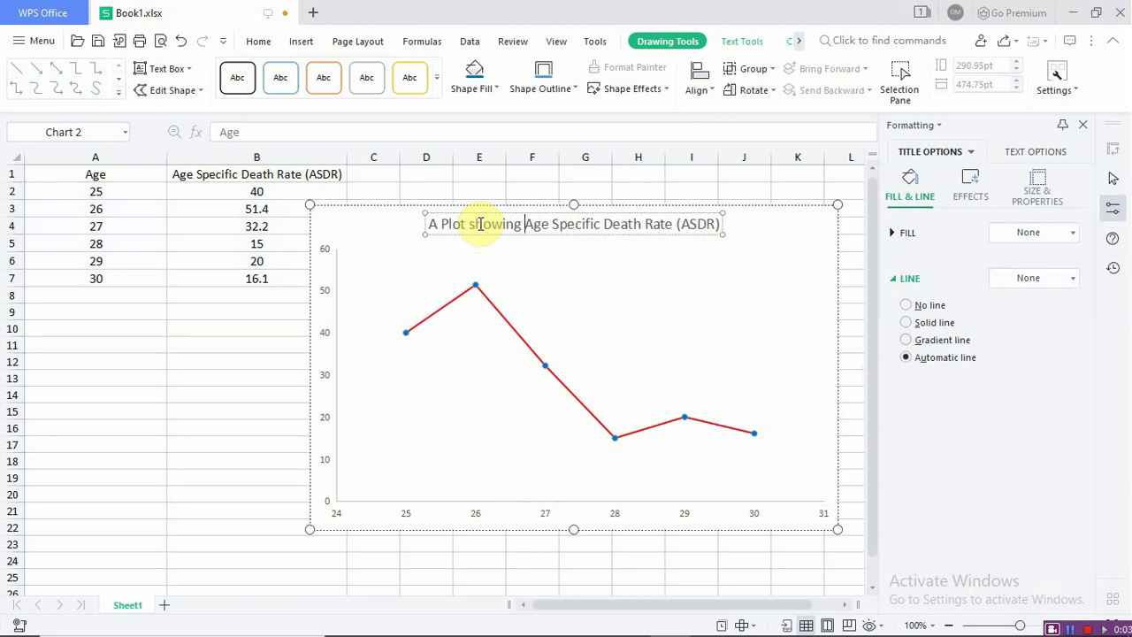
pyautogui.write('Age of ')
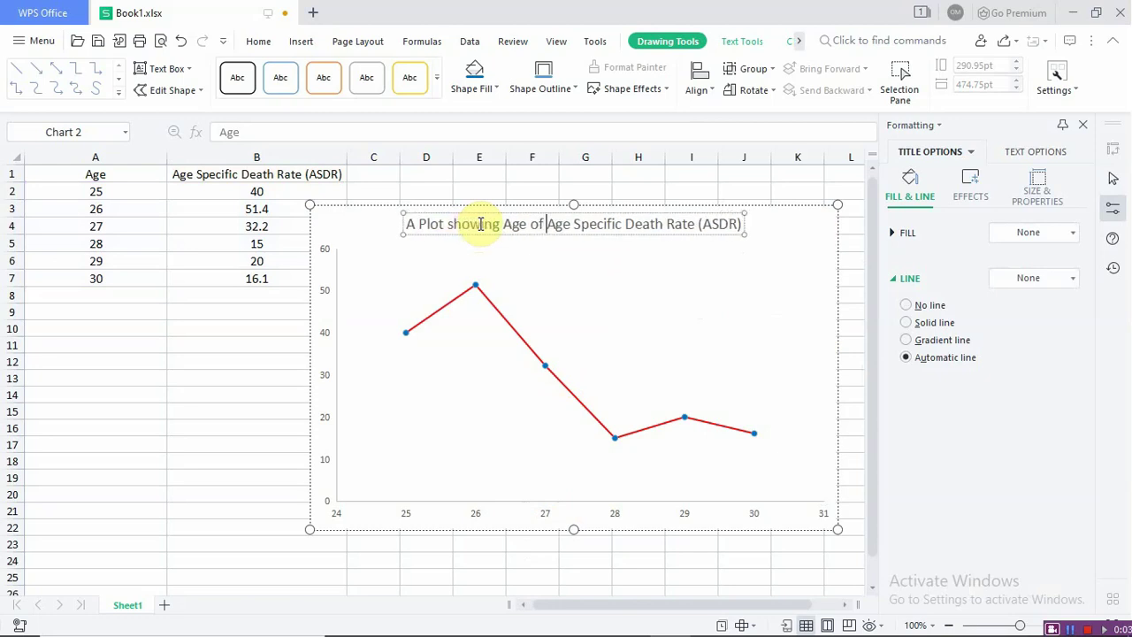
pyautogui.write('person')
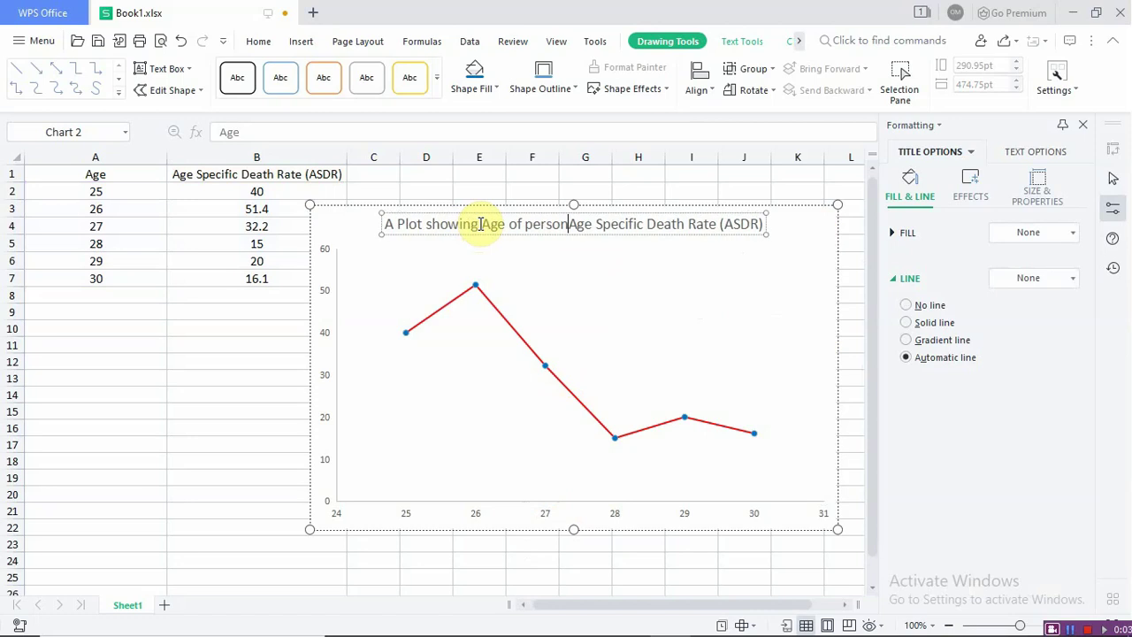
pyautogui.write('s and t')
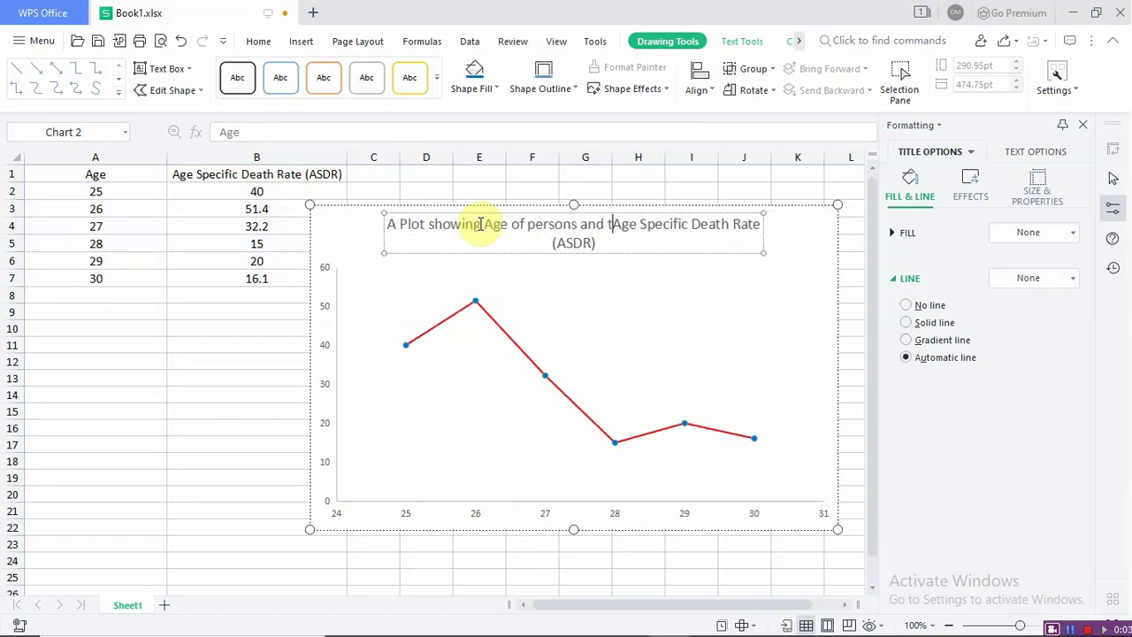
pyautogui.write('he ir')
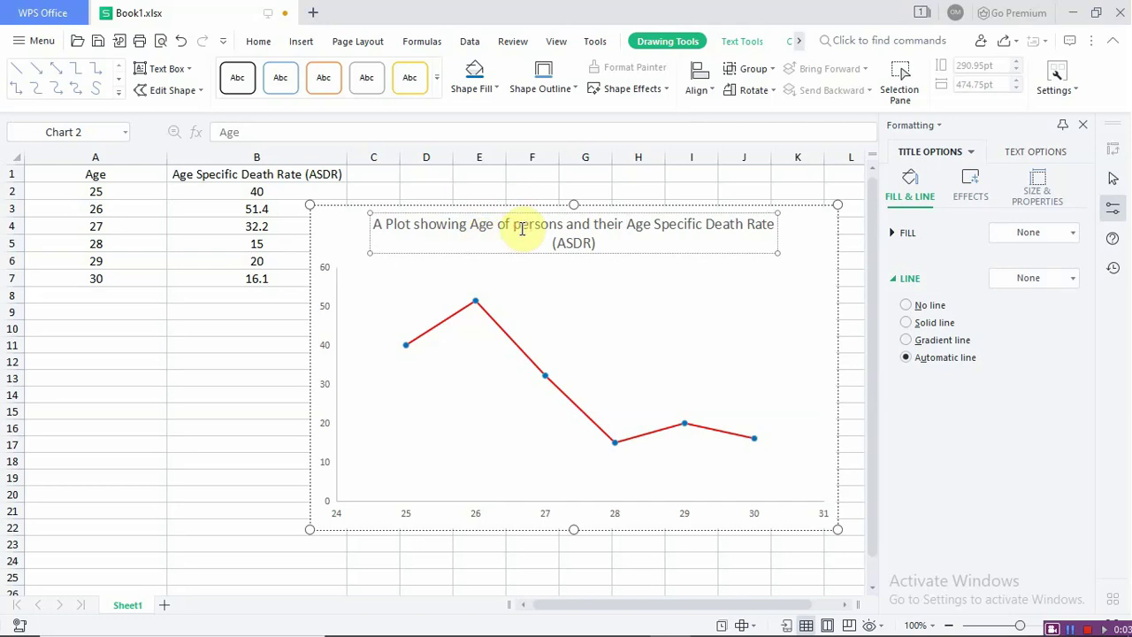
pyautogui.press('BackSpace')
pyautogui.write('S')
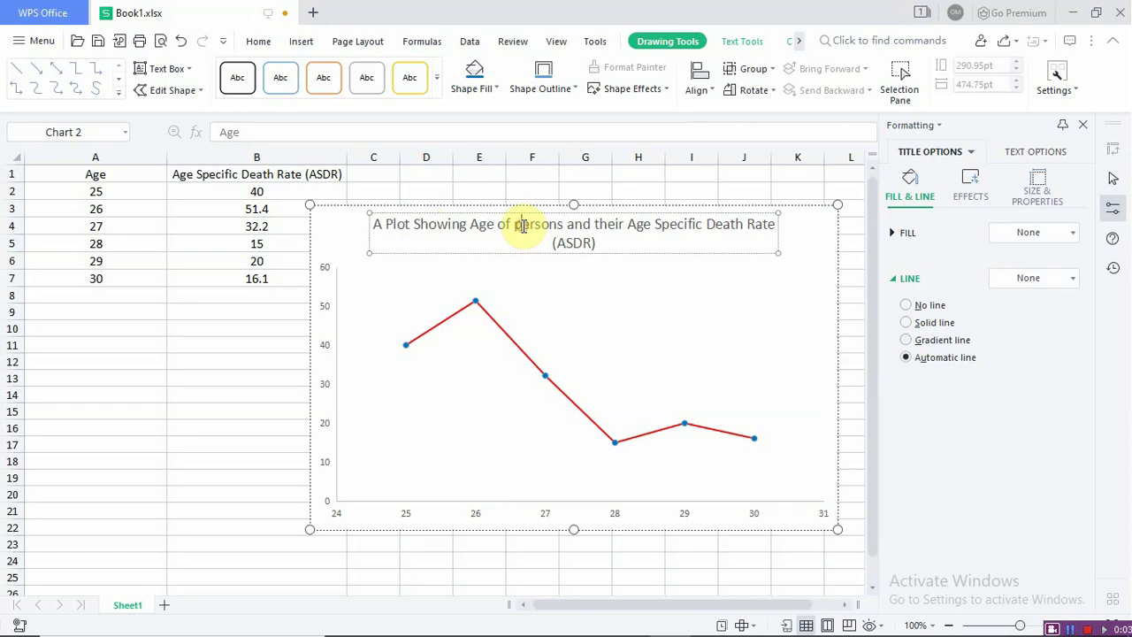
pyautogui.press('BackSpace')
pyautogui.write('P')
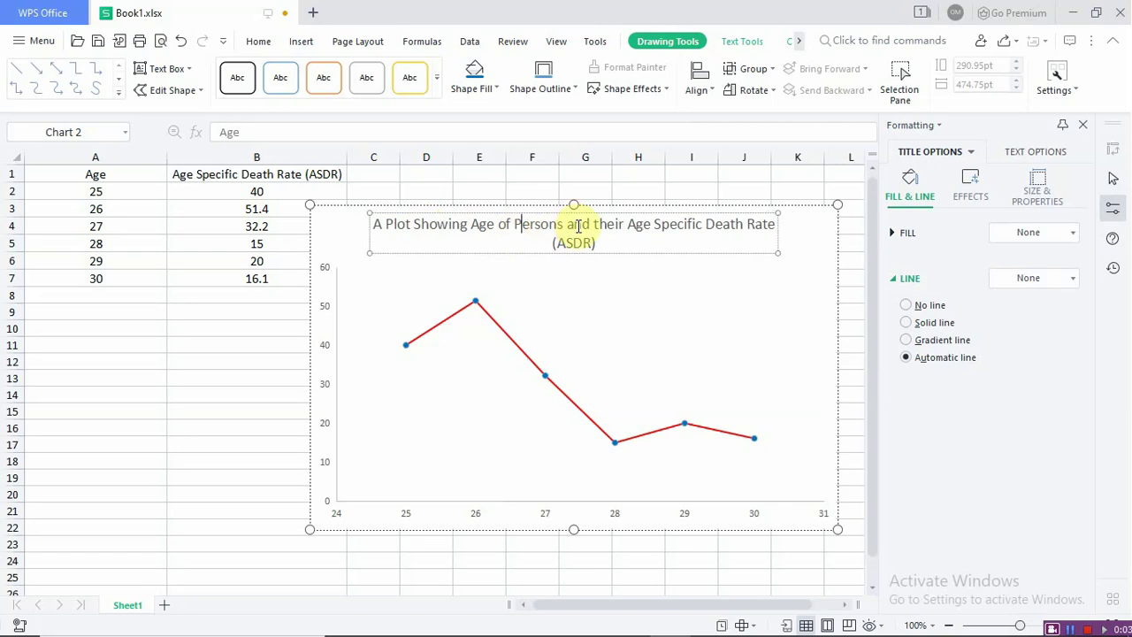
pyautogui.press('BackSpace')
pyautogui.write('A')
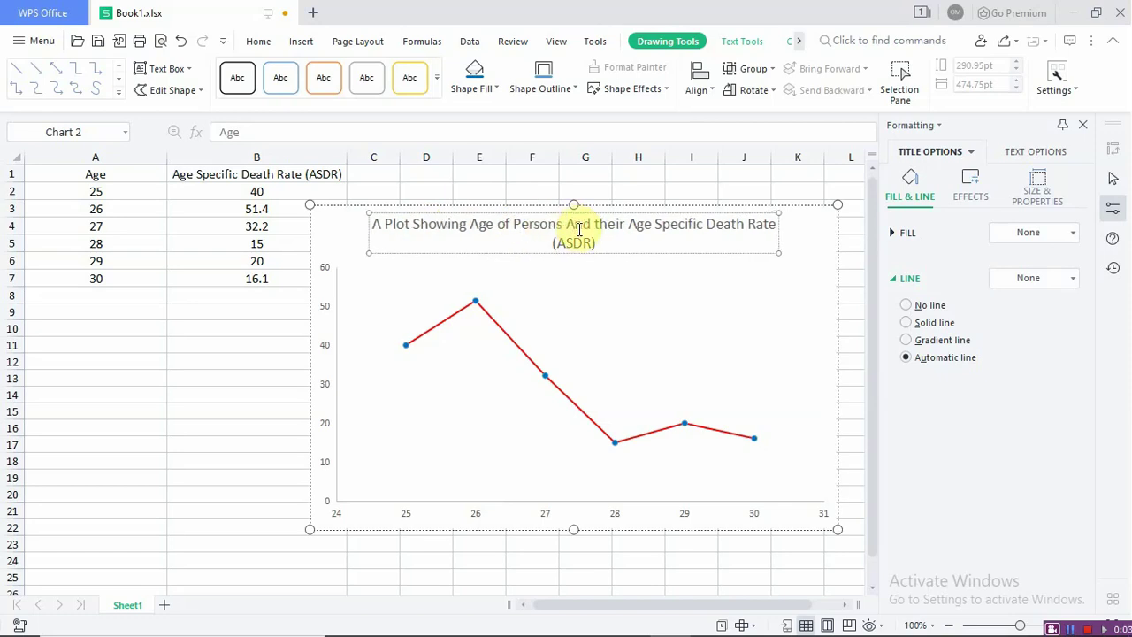
pyautogui.press('BackSpace')
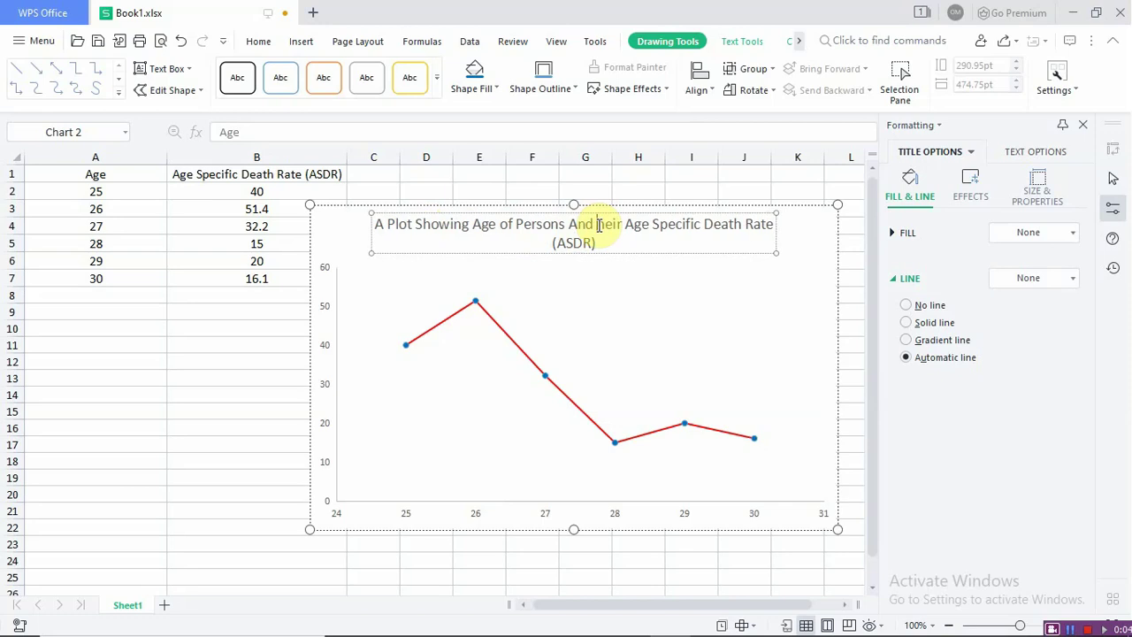
pyautogui.write('T')
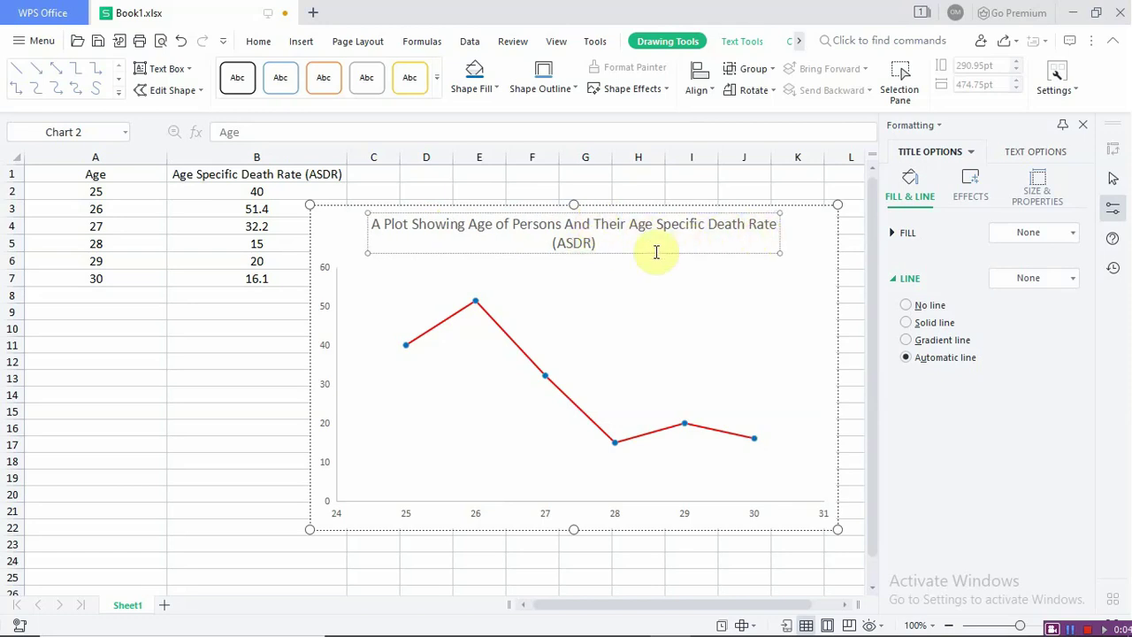
pyautogui.click(774, 224)
# Finish typing the chart title and select the chart.
pyautogui.write('s')
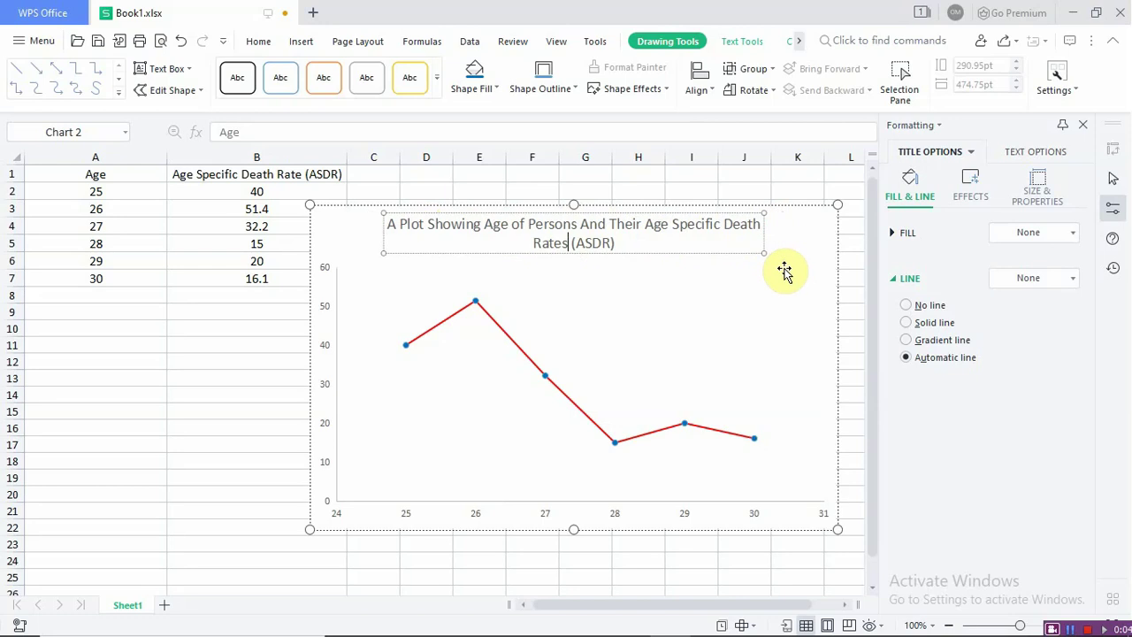
pyautogui.click(774, 283)
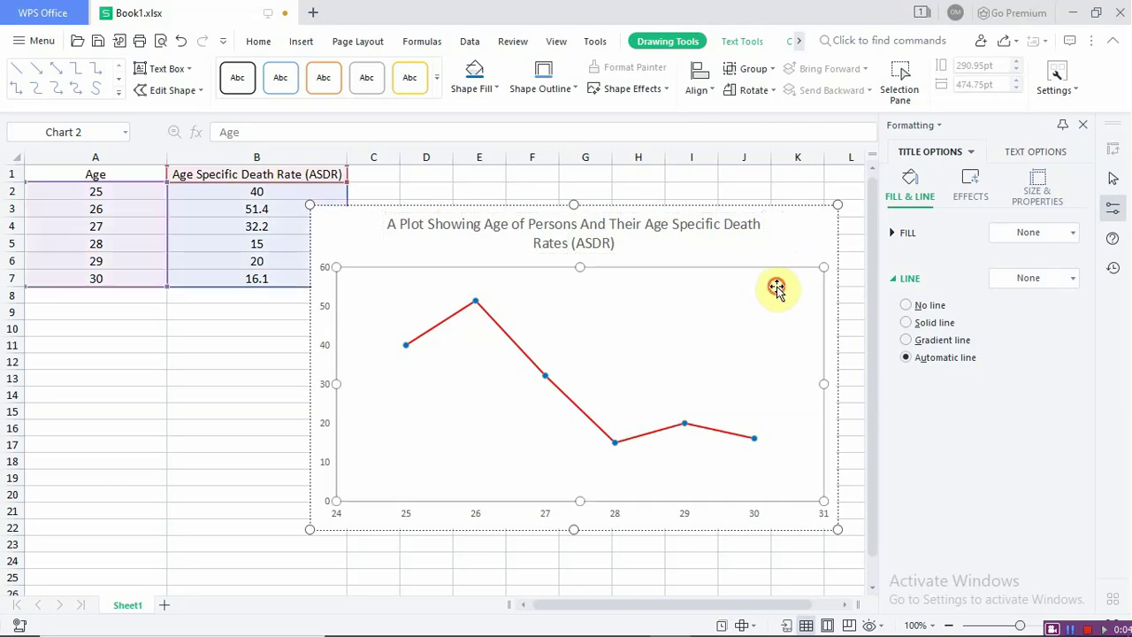
pyautogui.click(784, 244)
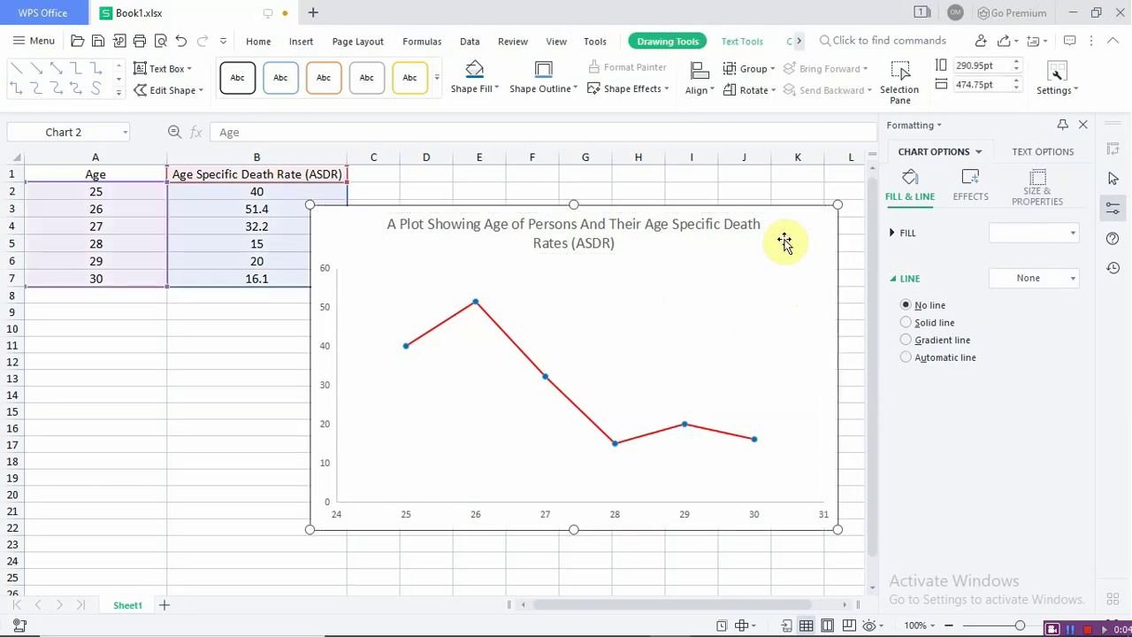
pyautogui.moveTo(478, 306)
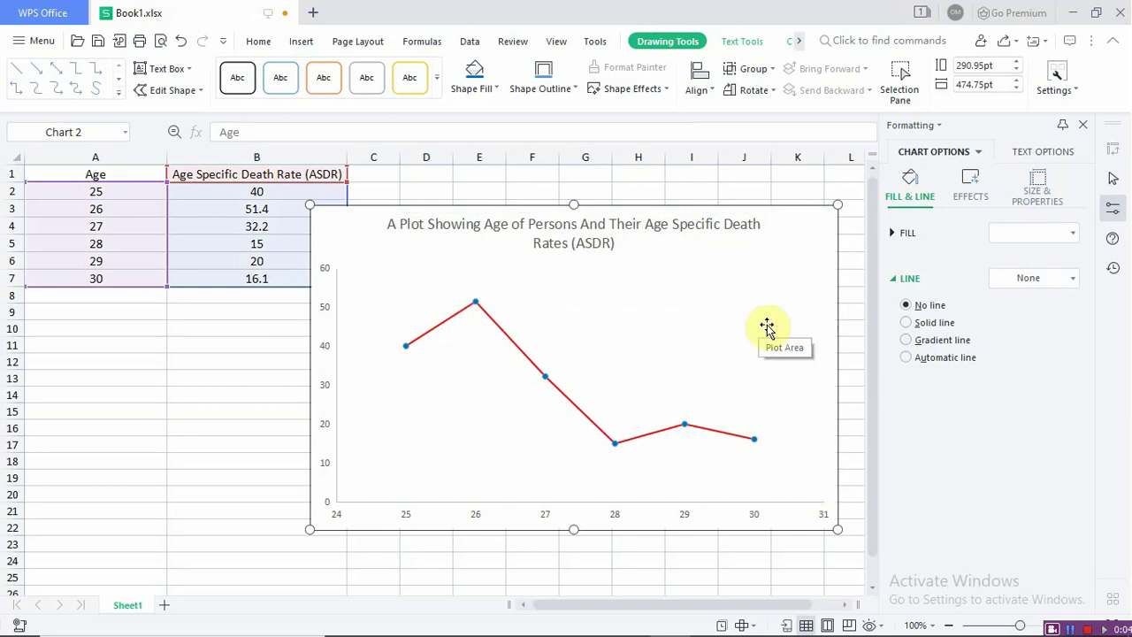
pyautogui.click(725, 315)
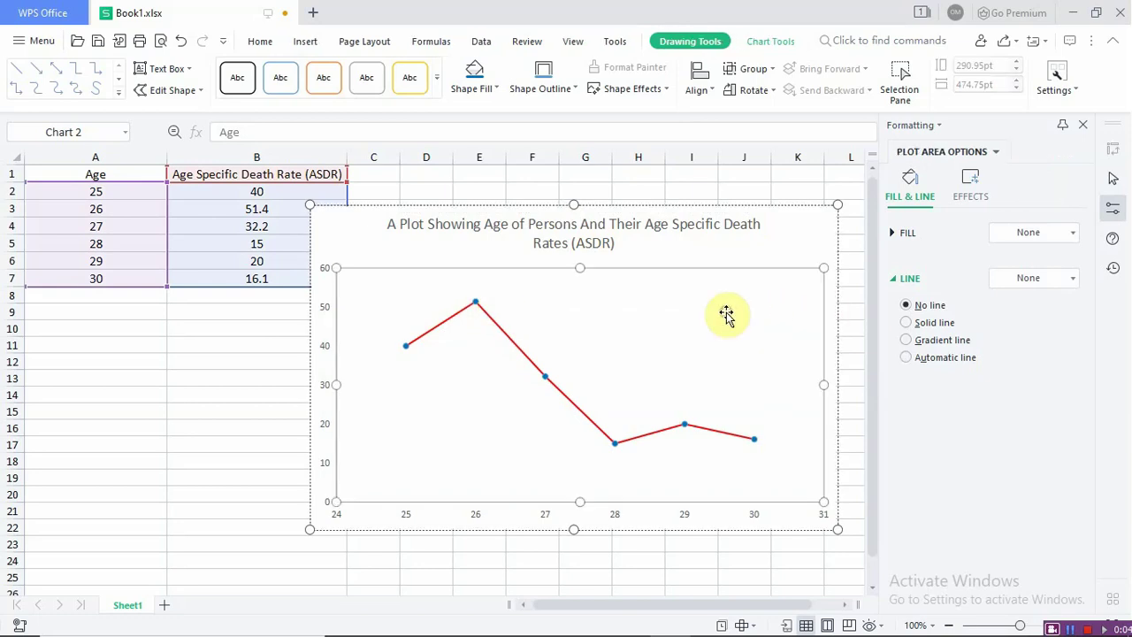
# Close the formatting pane and add a legend for the ASDR series.
pyautogui.click(1082, 124)
pyautogui.click(795, 234)
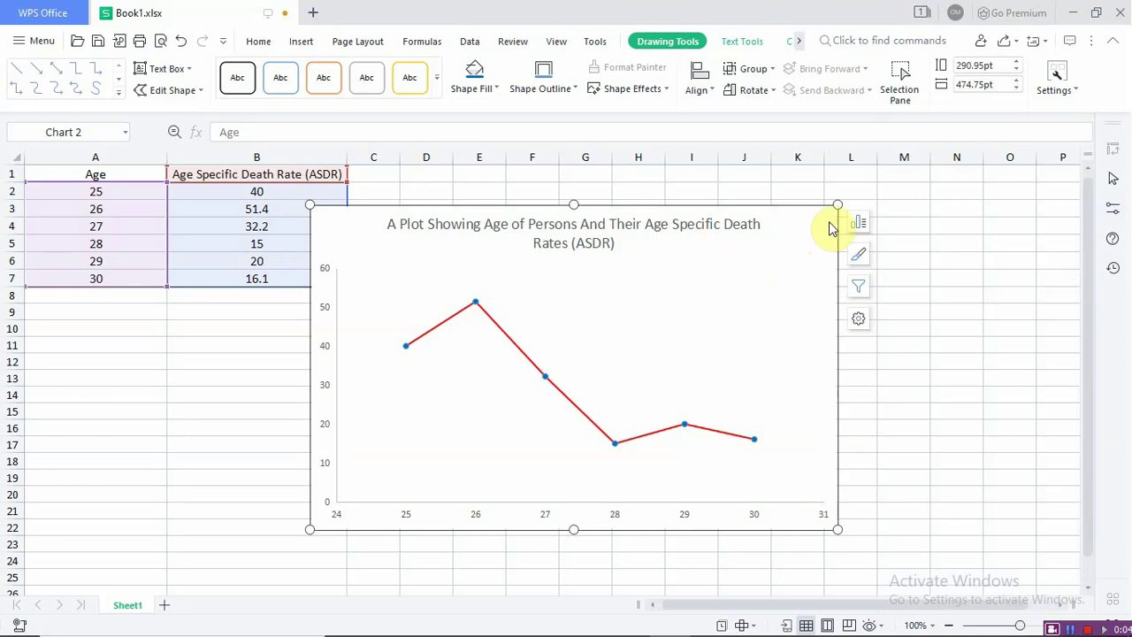
pyautogui.click(859, 227)
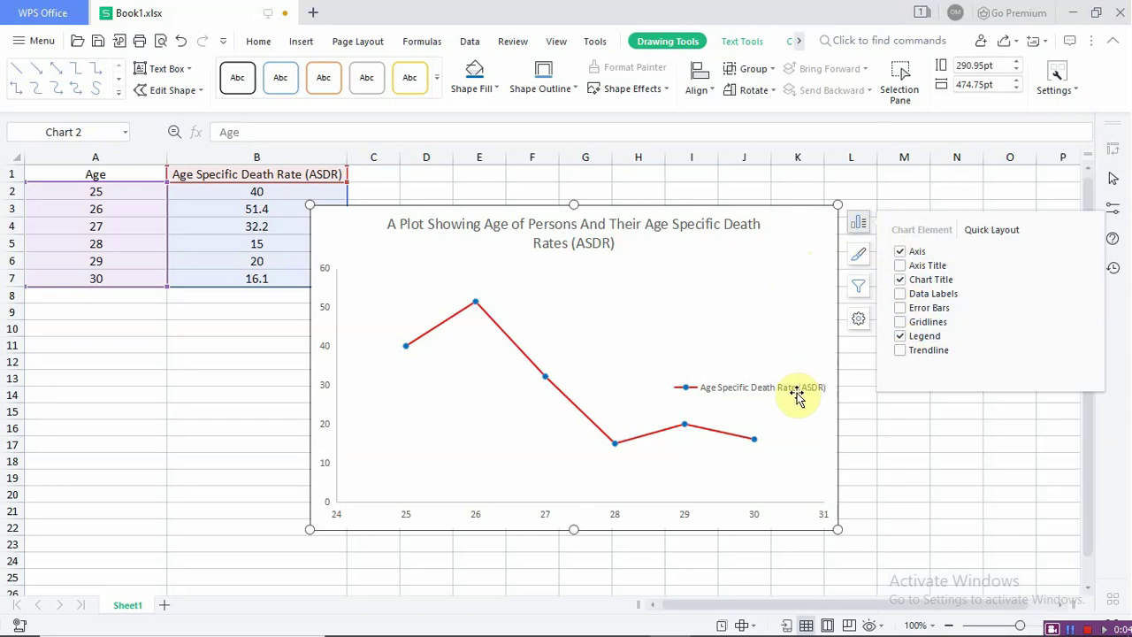
# Drag the ASDR legend up to the plot's top right, level with the 50 gridline.
pyautogui.moveTo(796, 391); pyautogui.dragTo(801, 324)
pyautogui.click(798, 324)
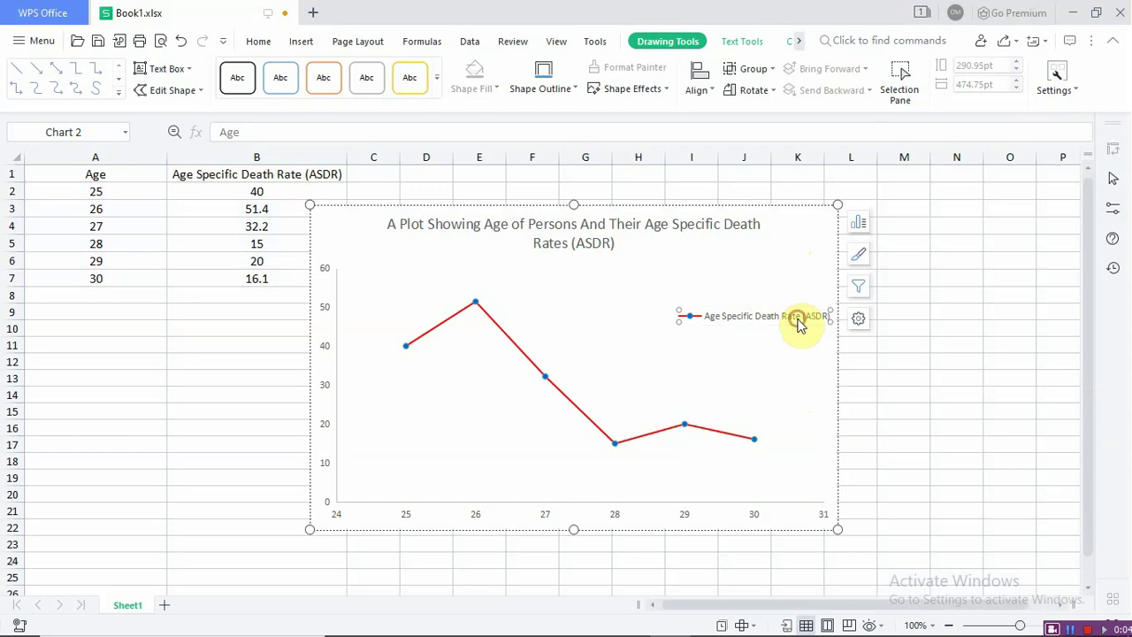
pyautogui.click(788, 318)
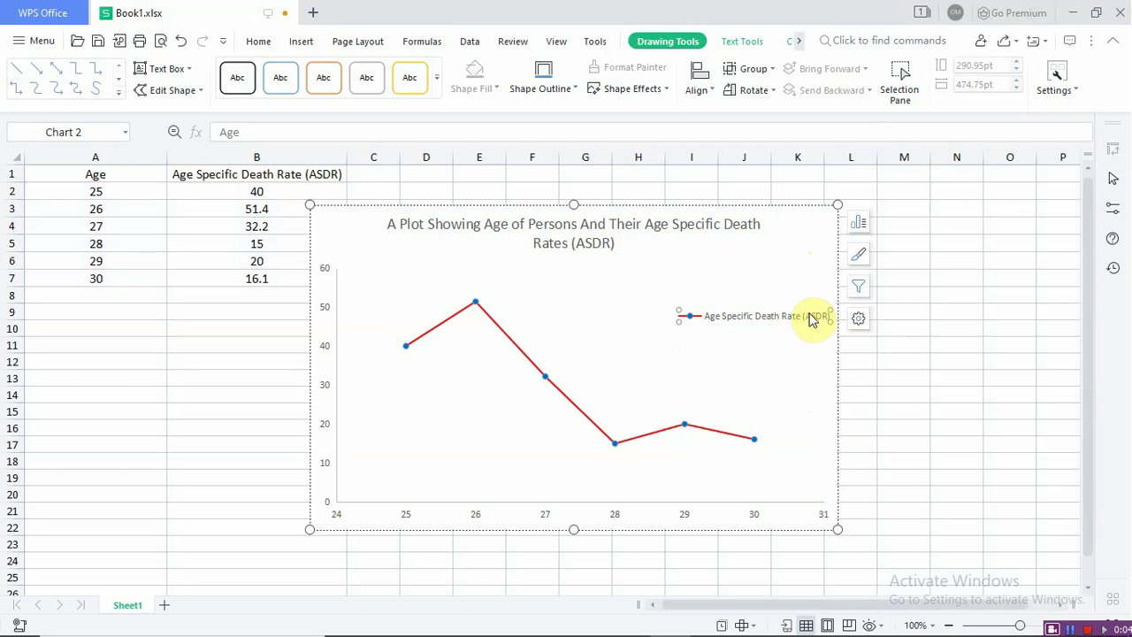
pyautogui.click(811, 355)
pyautogui.click(781, 239)
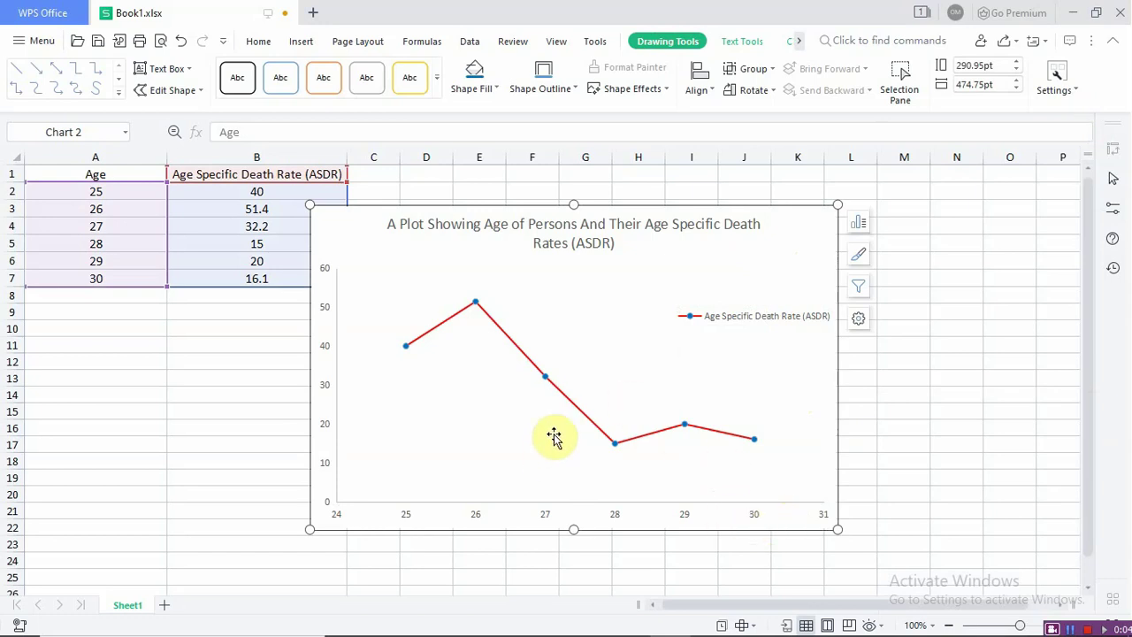
# Add data labels (40, 51.4, 32.2, 15, 20, 16.1) to every ASDR point.
pyautogui.click(406, 347)
pyautogui.rightClick(408, 351)
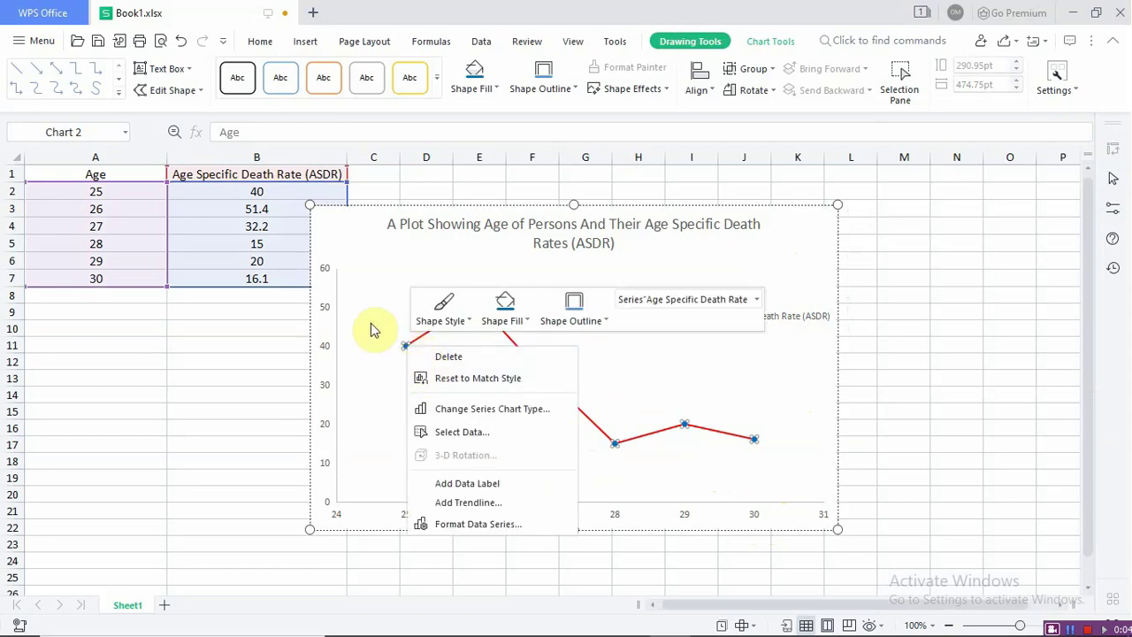
pyautogui.click(370, 318)
pyautogui.click(406, 347)
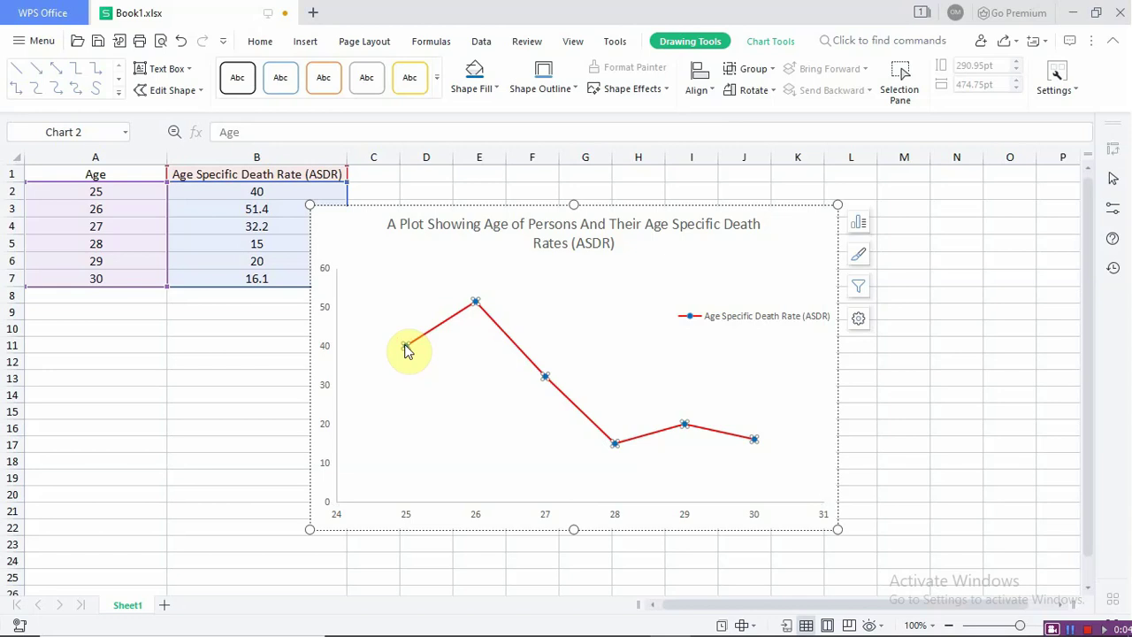
pyautogui.rightClick(404, 344)
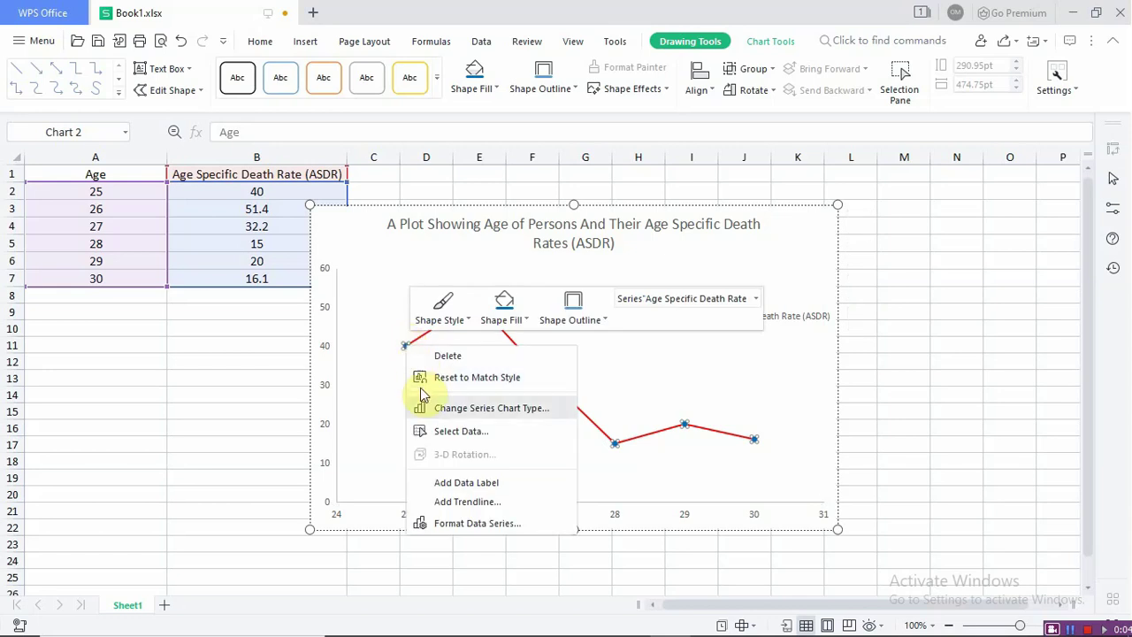
pyautogui.click(454, 482)
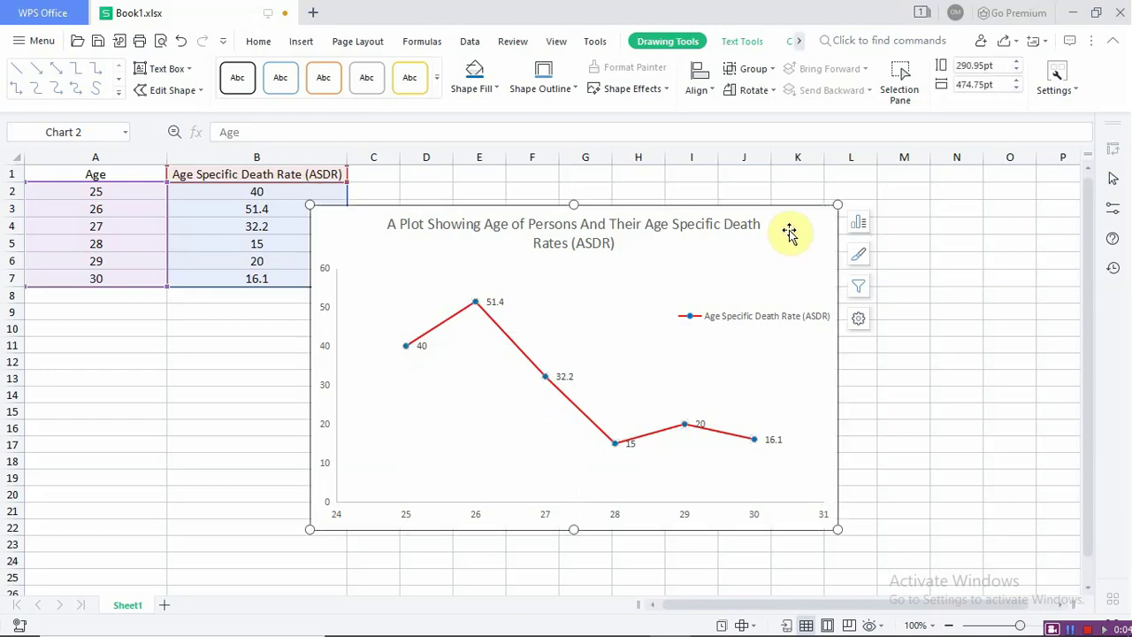
# Drag the chart right so it sits beside the table around column E.
pyautogui.moveTo(786, 246); pyautogui.dragTo(955, 235)
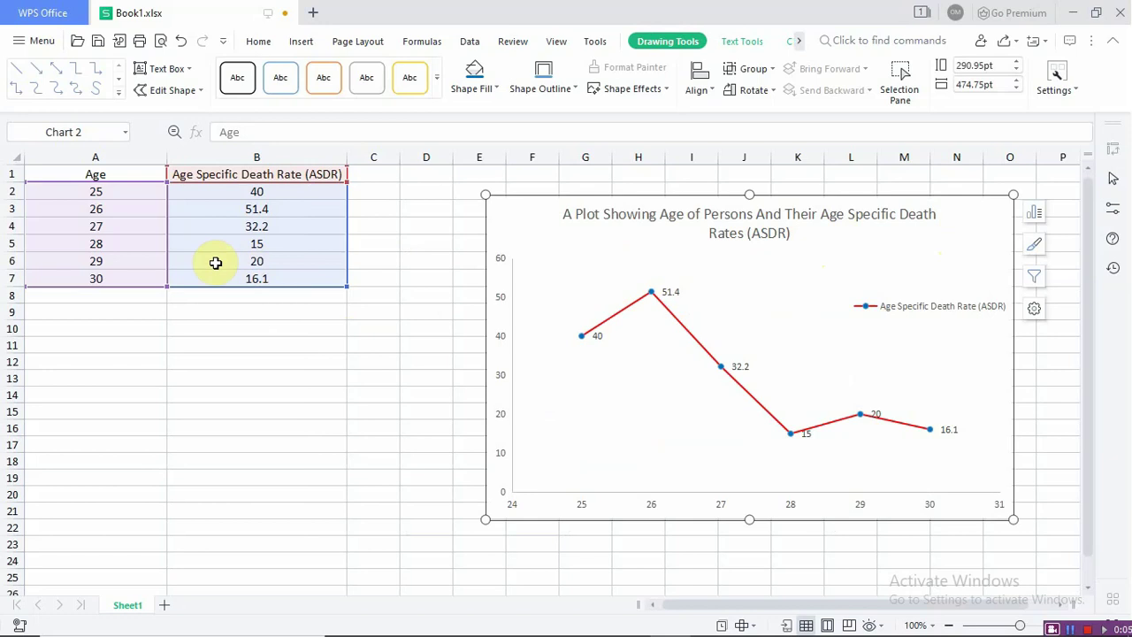
pyautogui.click(204, 360)
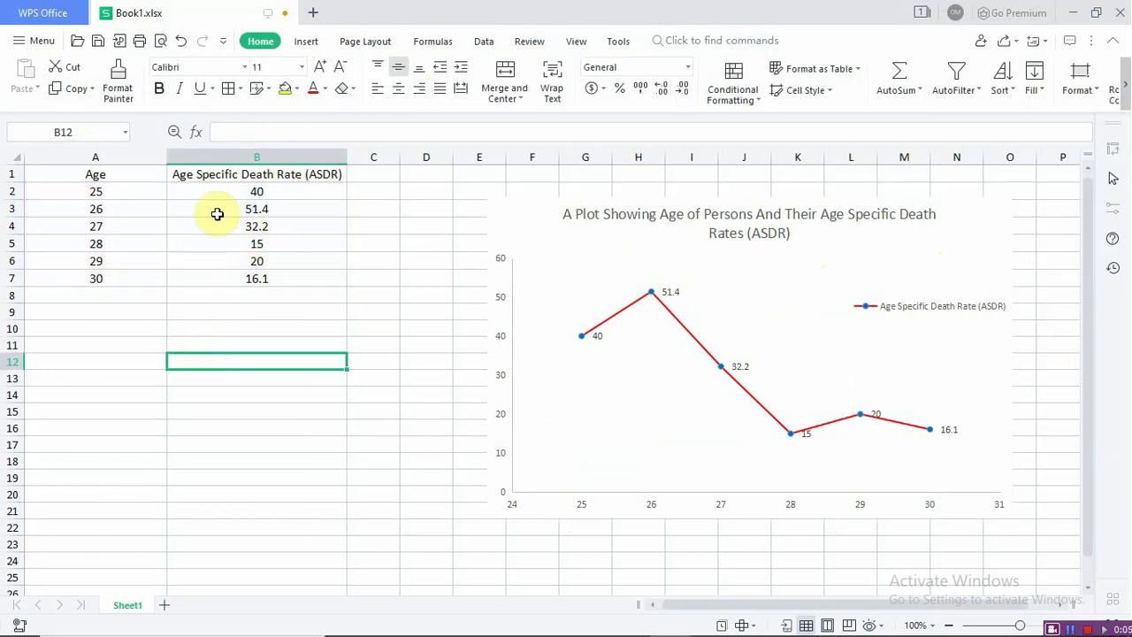
pyautogui.click(262, 187)
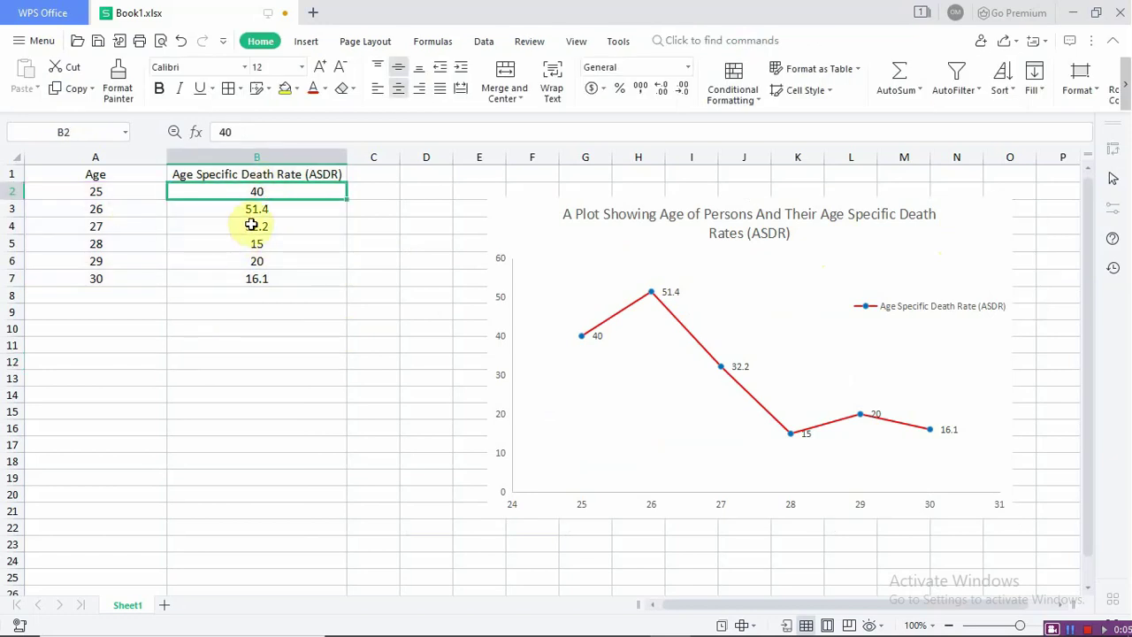
pyautogui.click(268, 210)
pyautogui.click(267, 191)
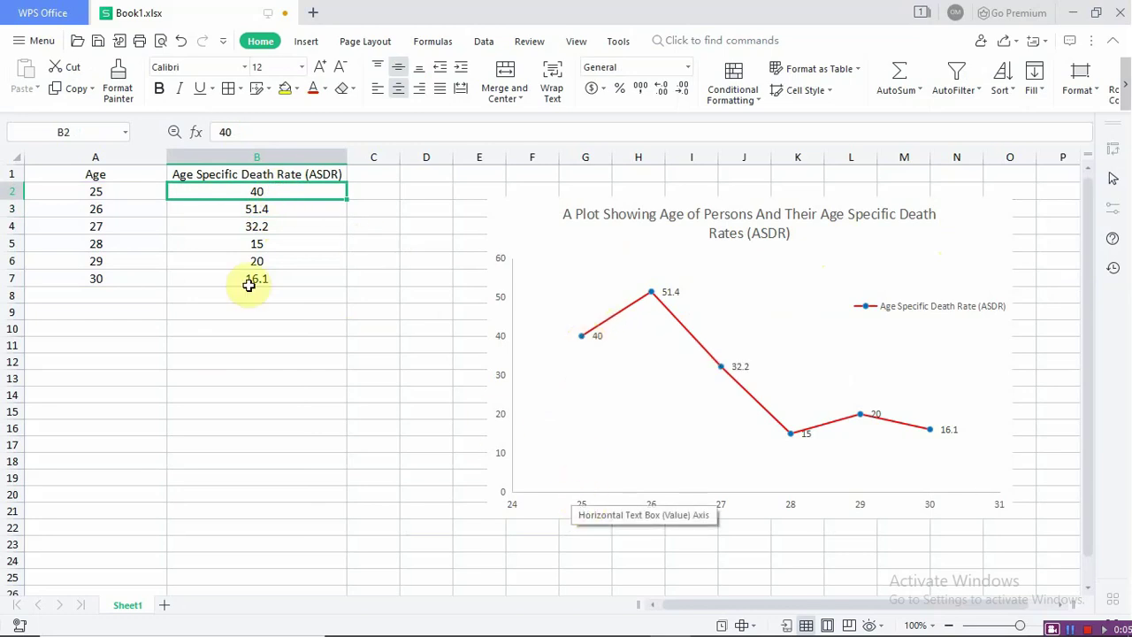
# Compare the ages and ASDR values in A2:B3 against the chart points.
pyautogui.click(134, 194)
pyautogui.click(129, 211)
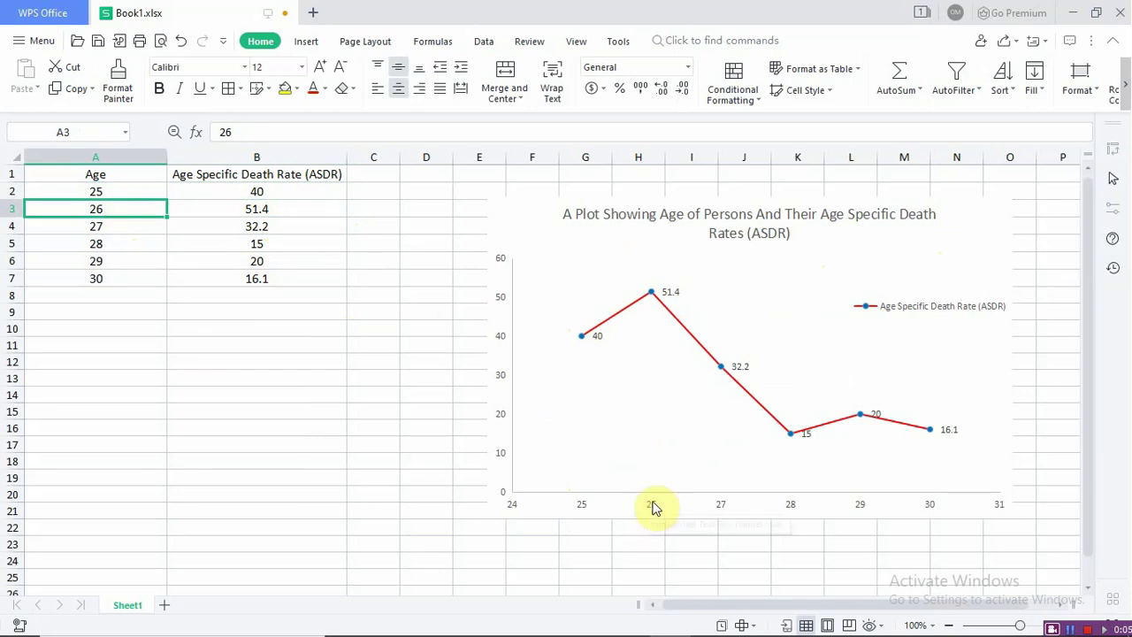
pyautogui.moveTo(654, 299)
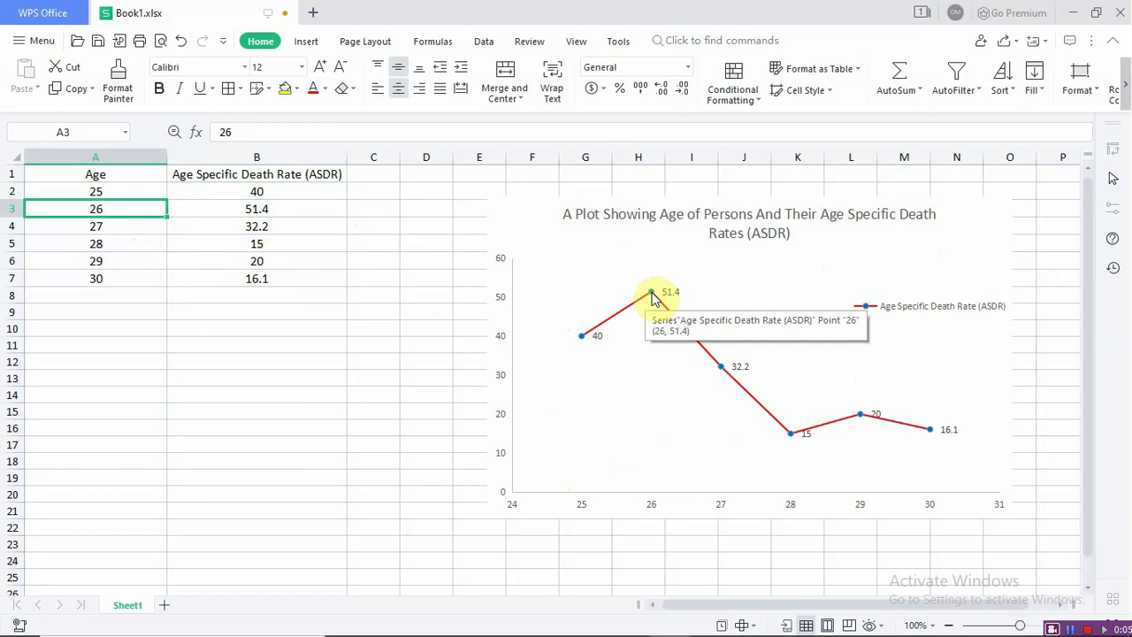
pyautogui.click(275, 212)
pyautogui.click(536, 299)
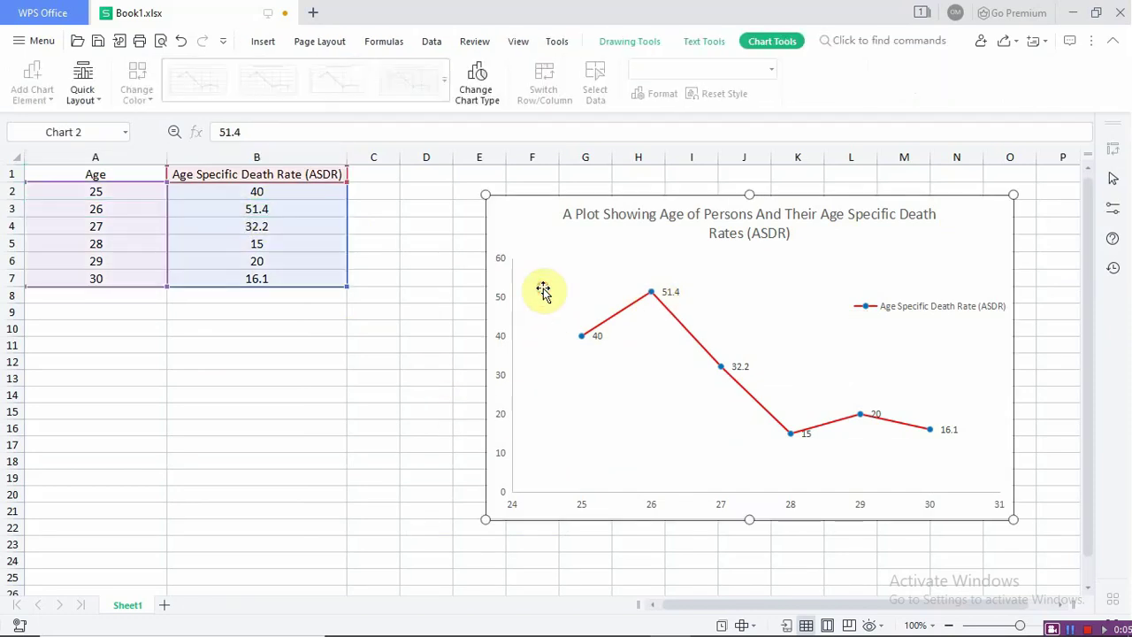
pyautogui.click(387, 307)
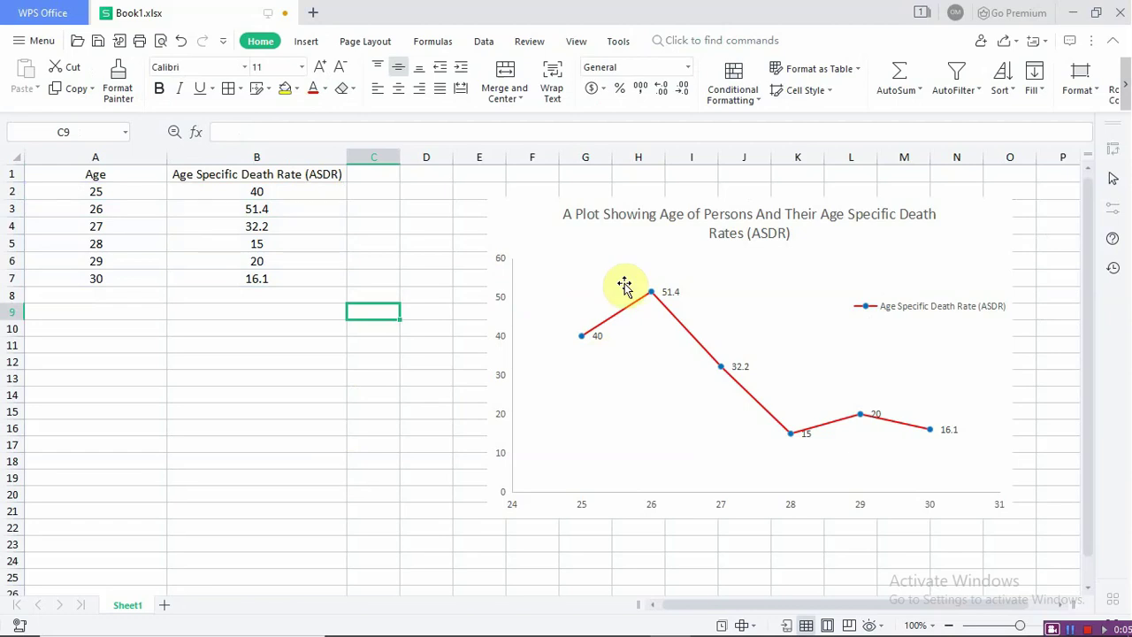
# Drag the chart title a little to the right within the chart.
pyautogui.click(720, 221)
pyautogui.click(759, 227)
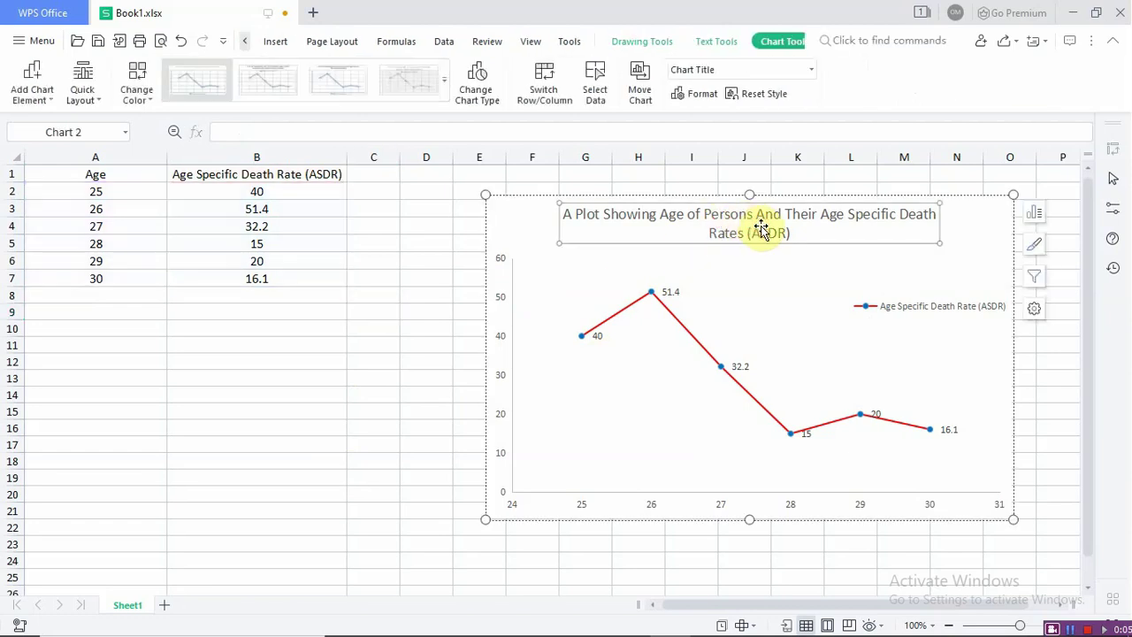
pyautogui.moveTo(800, 245); pyautogui.dragTo(821, 245)
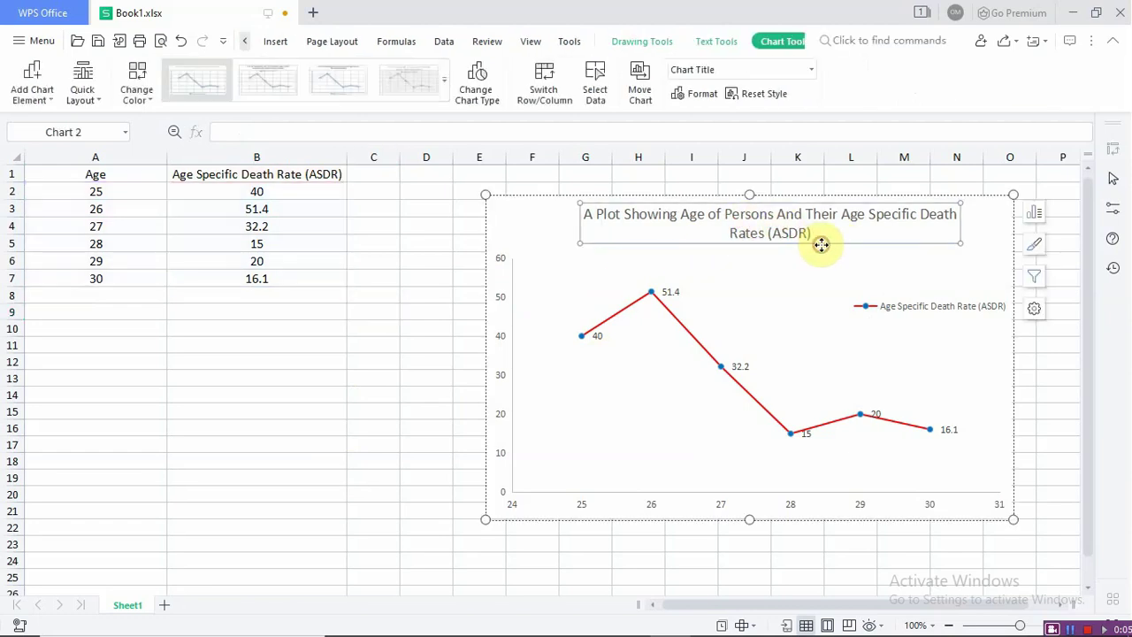
pyautogui.click(534, 235)
pyautogui.click(376, 228)
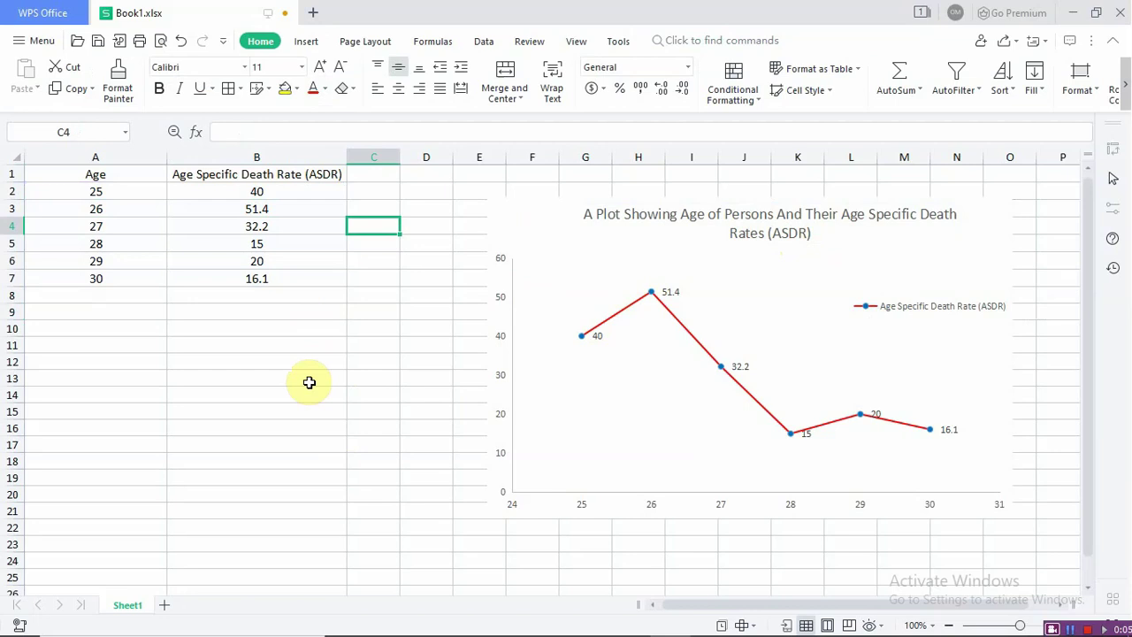
# Move the age-29 data label '20' slightly upward so it clears the red line.
pyautogui.click(807, 439)
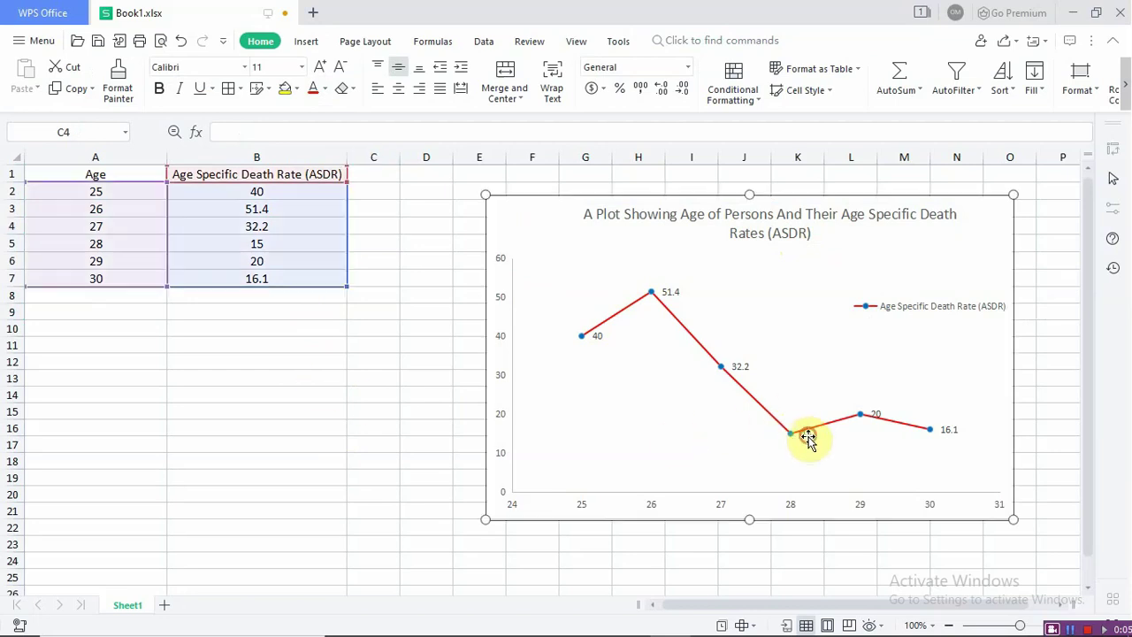
pyautogui.click(806, 434)
pyautogui.click(809, 438)
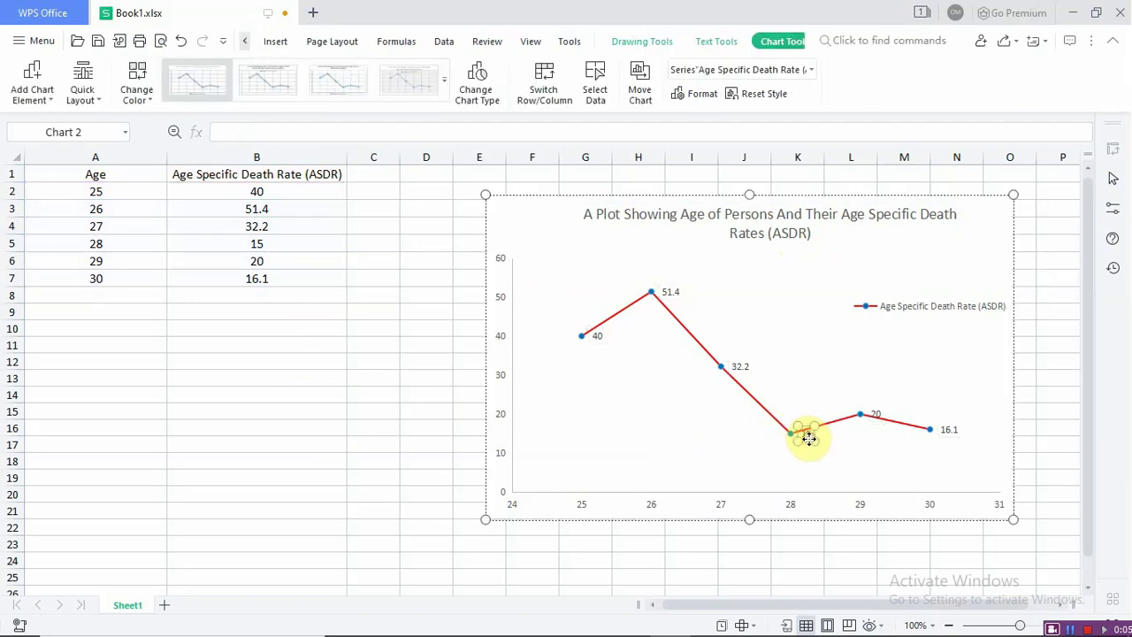
pyautogui.click(876, 413)
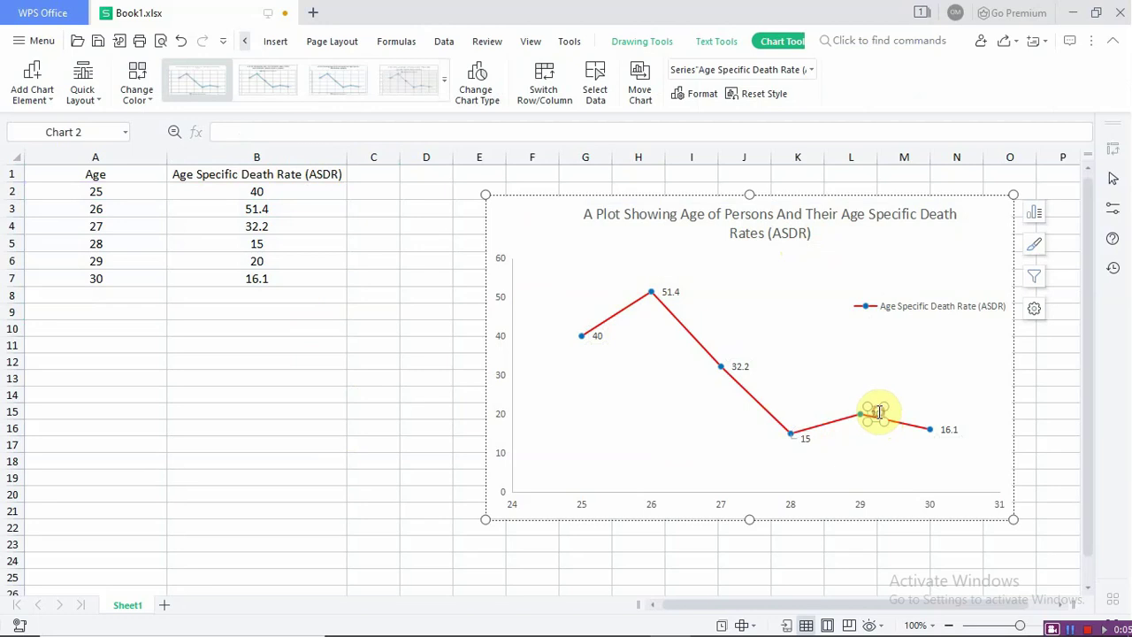
pyautogui.moveTo(878, 405); pyautogui.dragTo(878, 399)
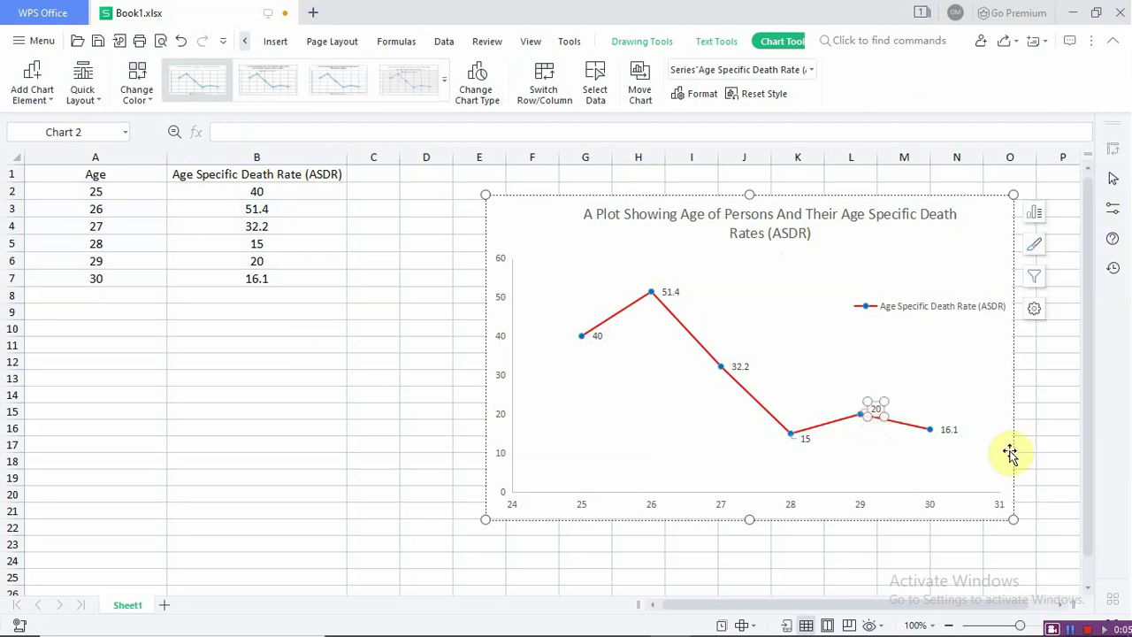
pyautogui.click(631, 421)
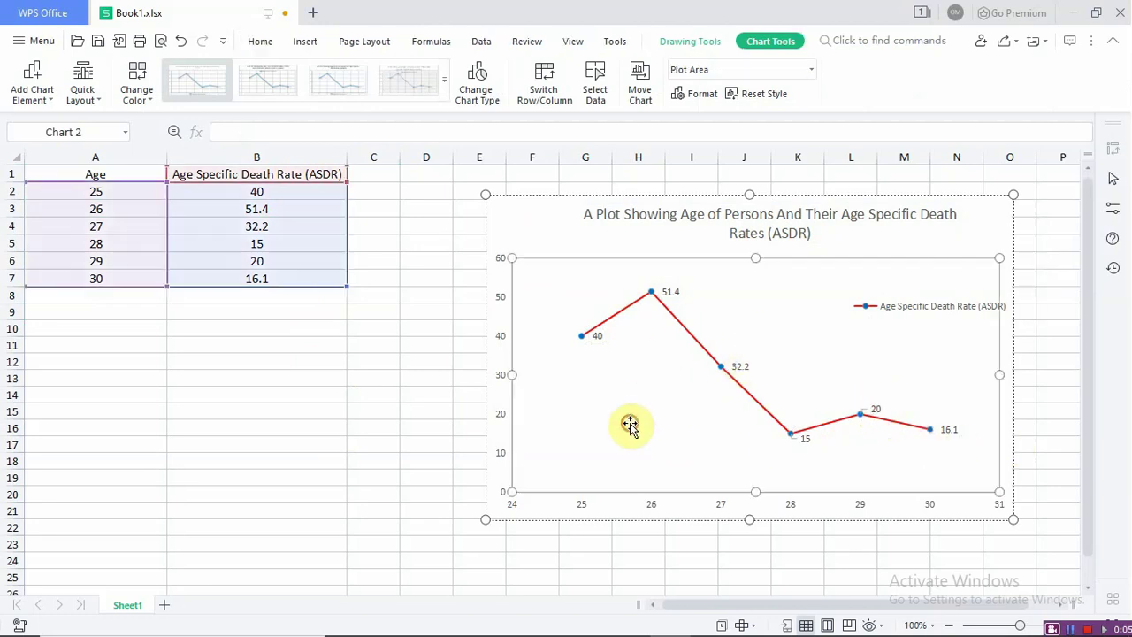
pyautogui.click(955, 235)
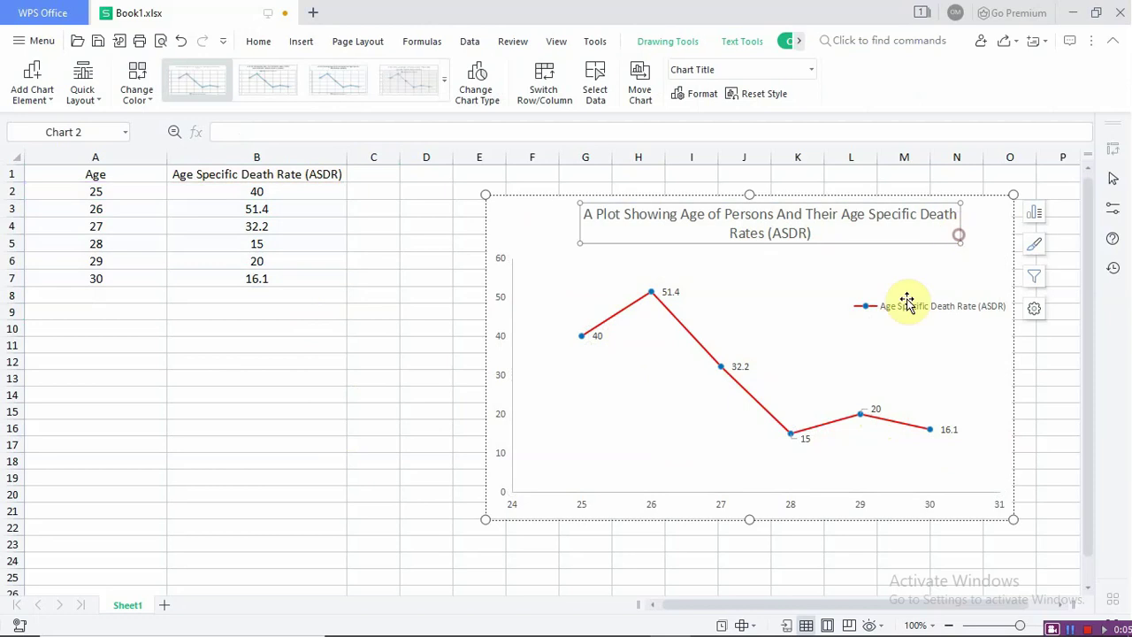
pyautogui.click(519, 242)
pyautogui.click(352, 362)
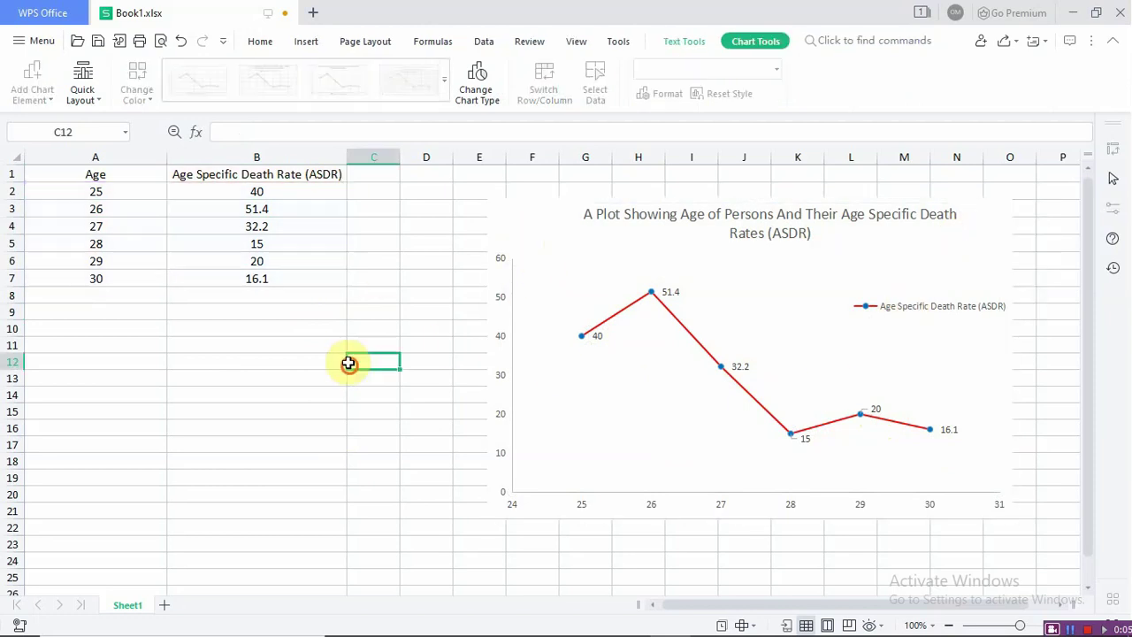